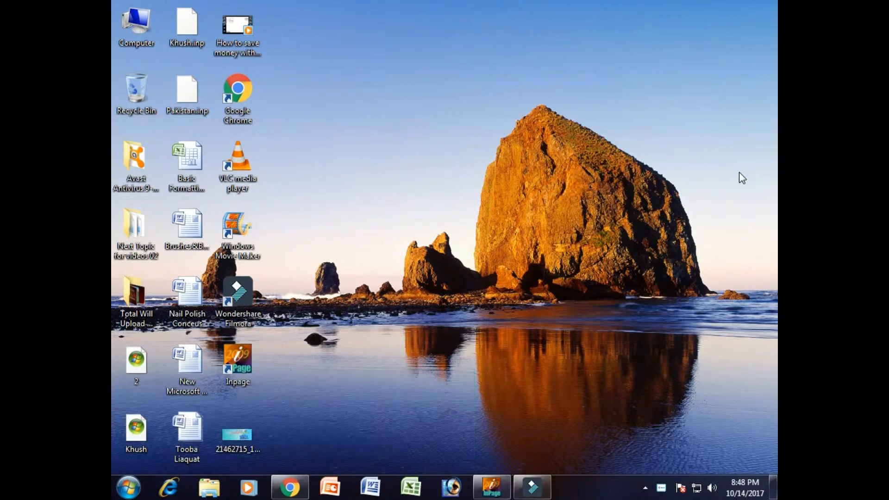
Switch to InPage with the Khush.inp document and look over the available editing commands.
left_click(492, 487)
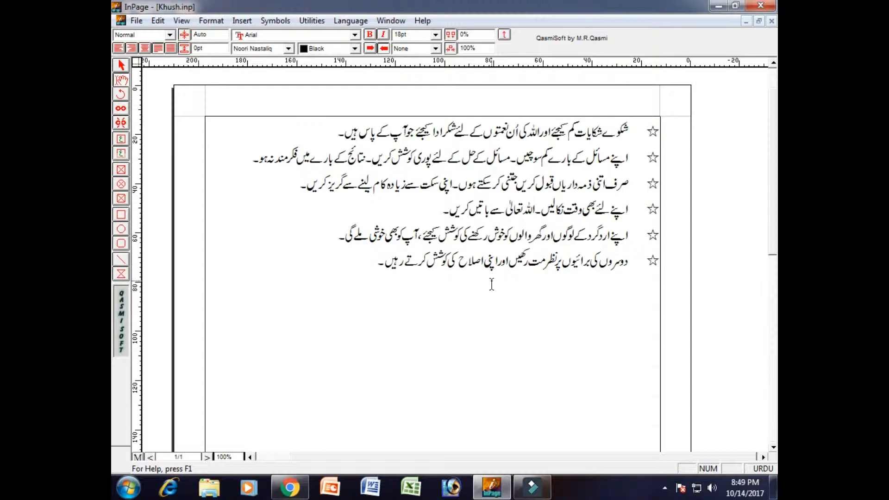
left_click(162, 21)
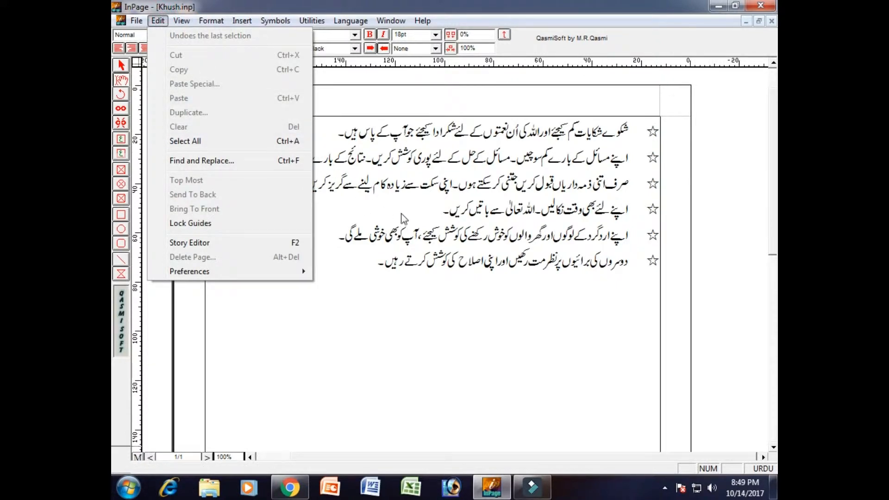
left_click(432, 217)
left_click_drag(771, 207, 771, 188)
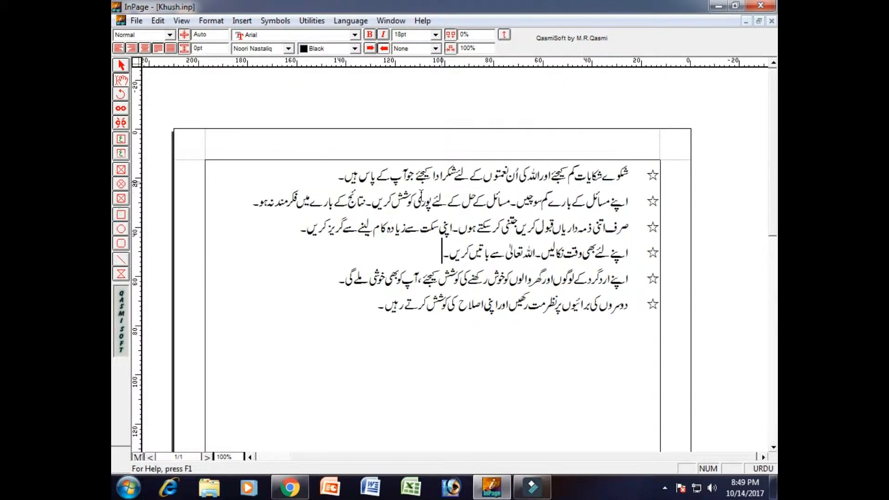
Delete the first starred line of the Urdu text.
left_click_drag(307, 175, 671, 184)
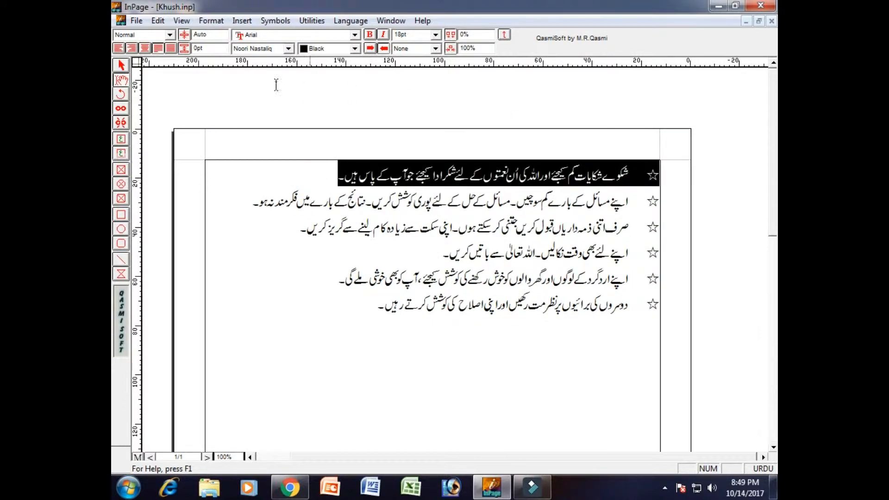
left_click(158, 21)
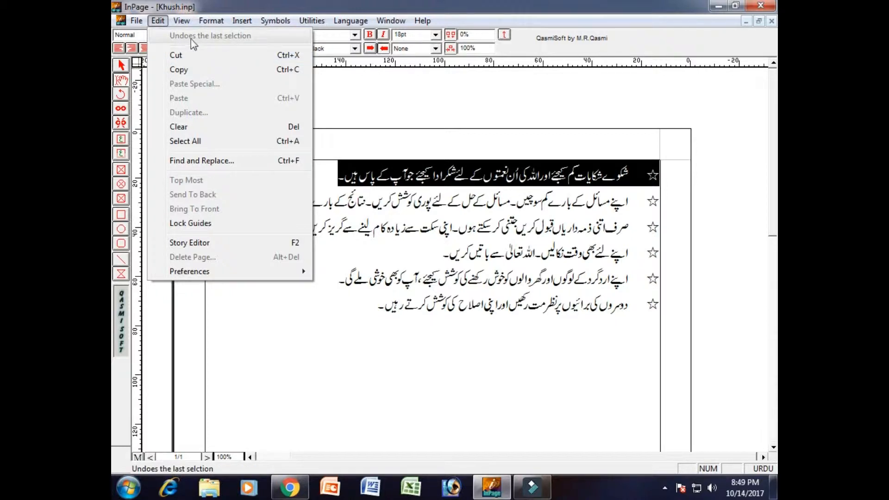
left_click(527, 228)
left_click_drag(285, 170, 696, 177)
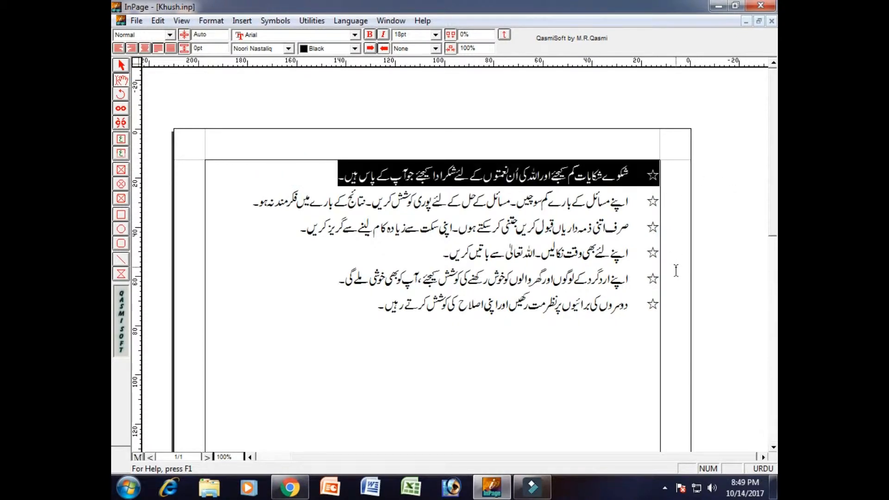
key("Delete")
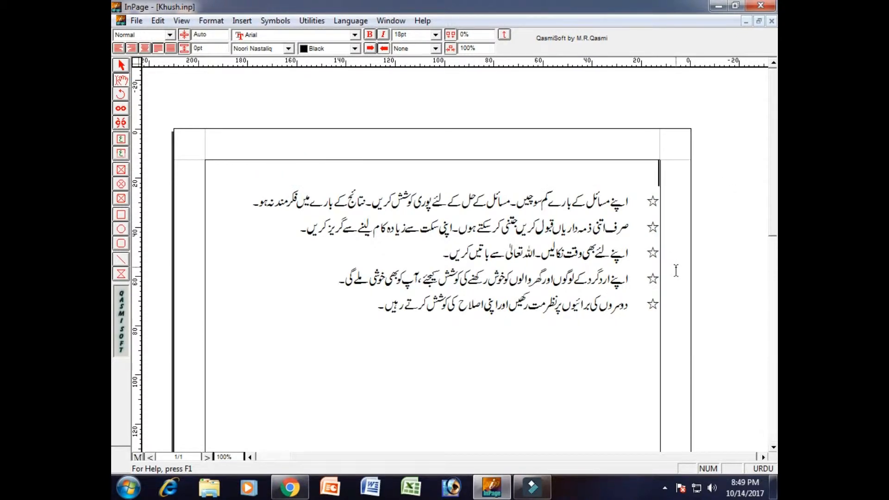
Undo the deletion of the first starred line and check the editing commands offered without a selection.
left_click(158, 20)
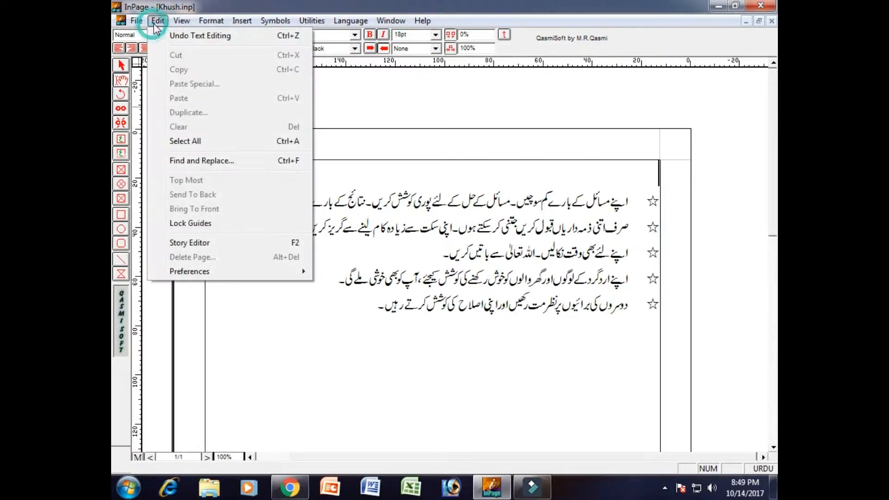
left_click(229, 36)
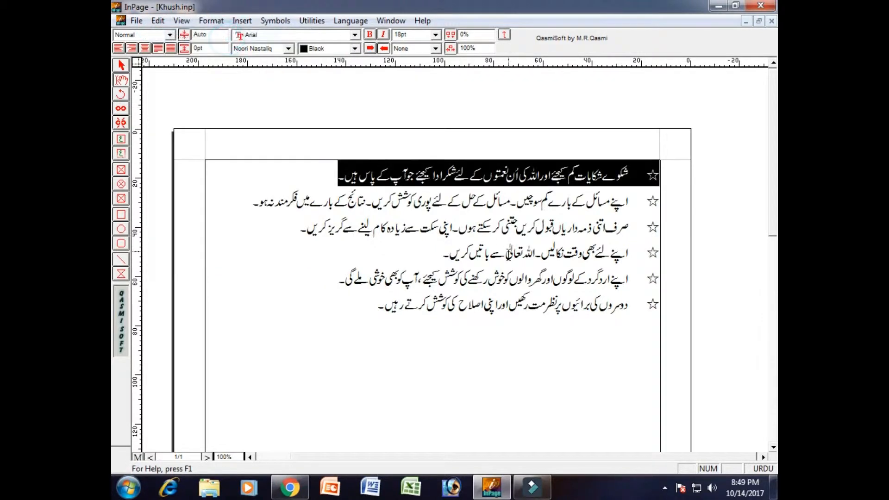
left_click(464, 183)
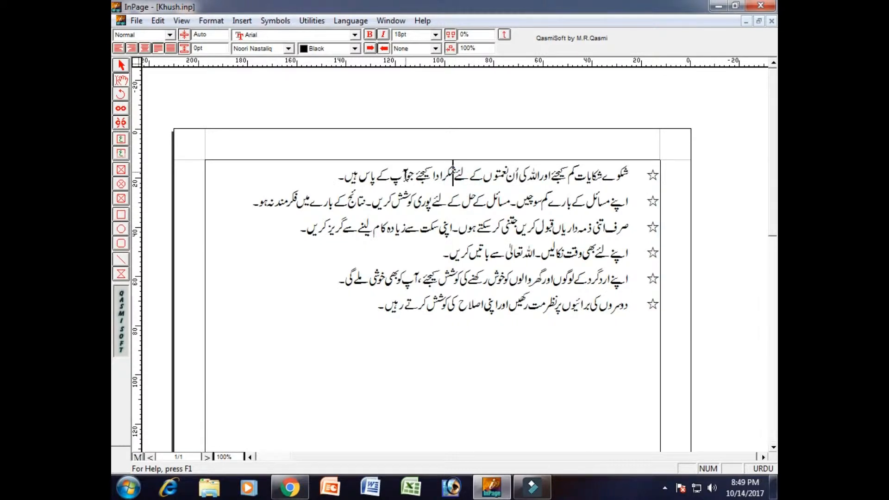
left_click(403, 174)
left_click(158, 21)
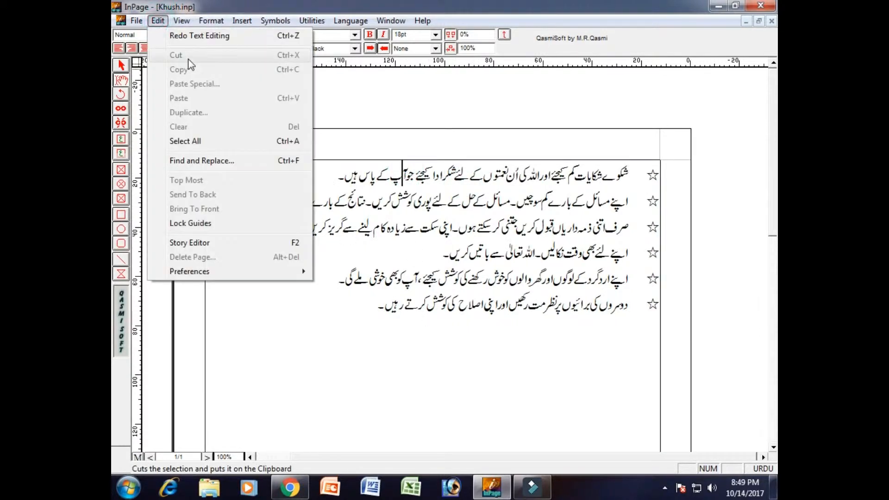
left_click(478, 243)
Cut the first two starred lines from the text.
left_click_drag(228, 204, 649, 185)
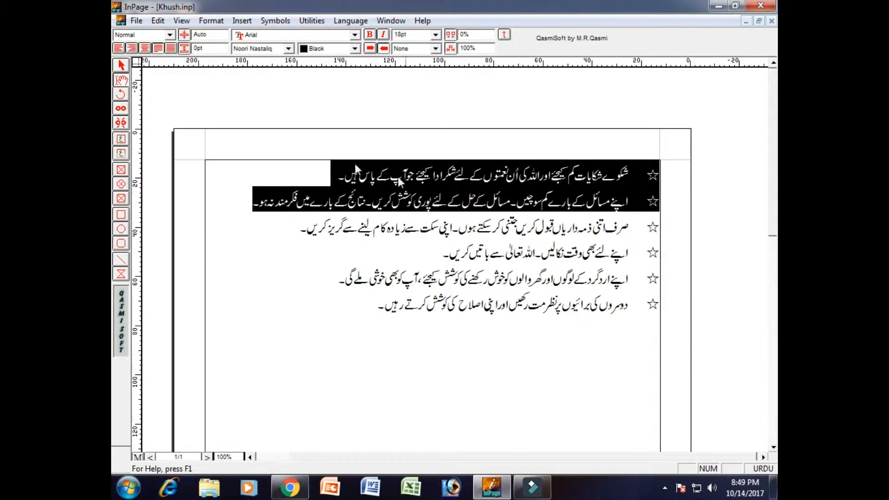
left_click(156, 22)
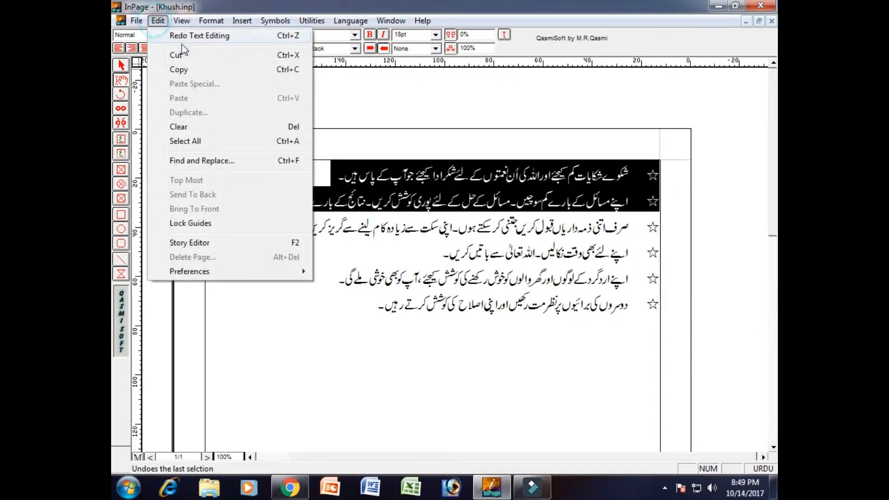
left_click(199, 57)
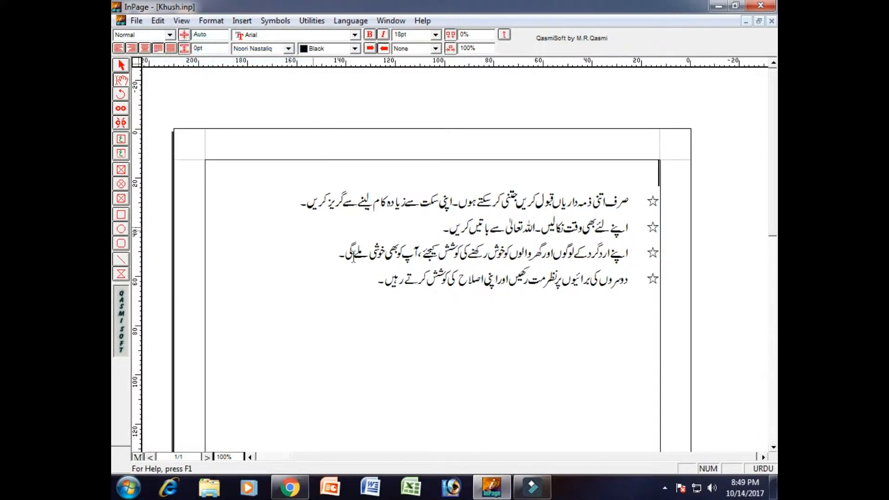
Paste the two cut lines at the end of the last starred line.
left_click(365, 280)
left_click(158, 21)
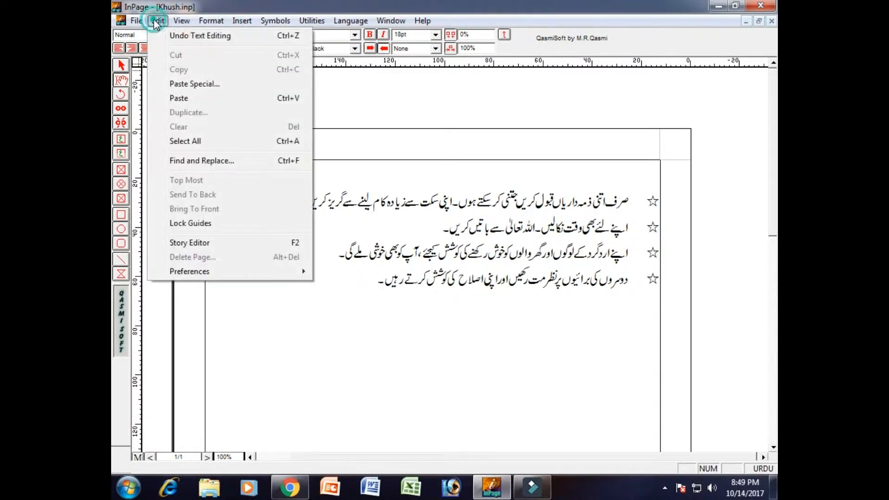
left_click(236, 98)
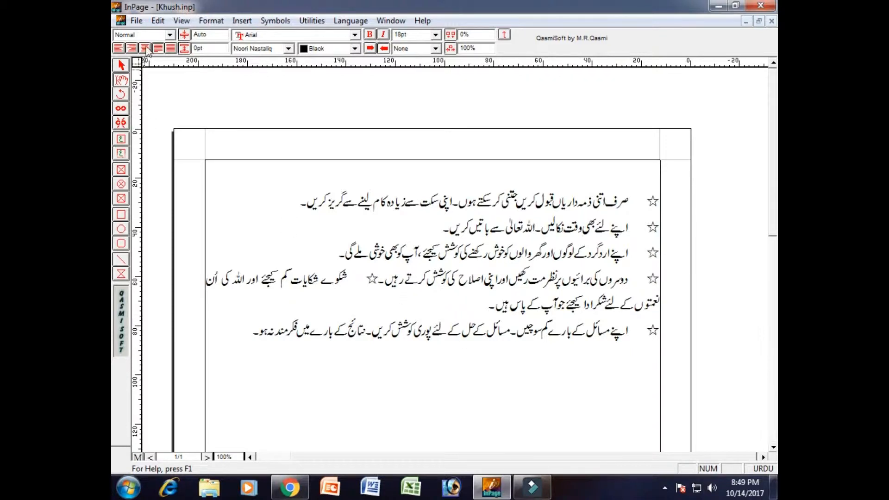
Undo the paste of the two lines, redo and undo it twice more, and leave it undone.
left_click(158, 22)
left_click(185, 38)
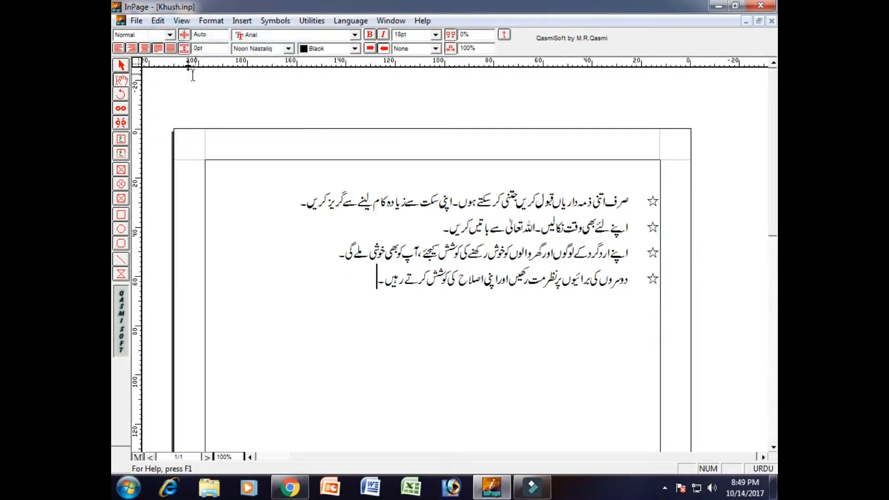
left_click(157, 22)
left_click(176, 36)
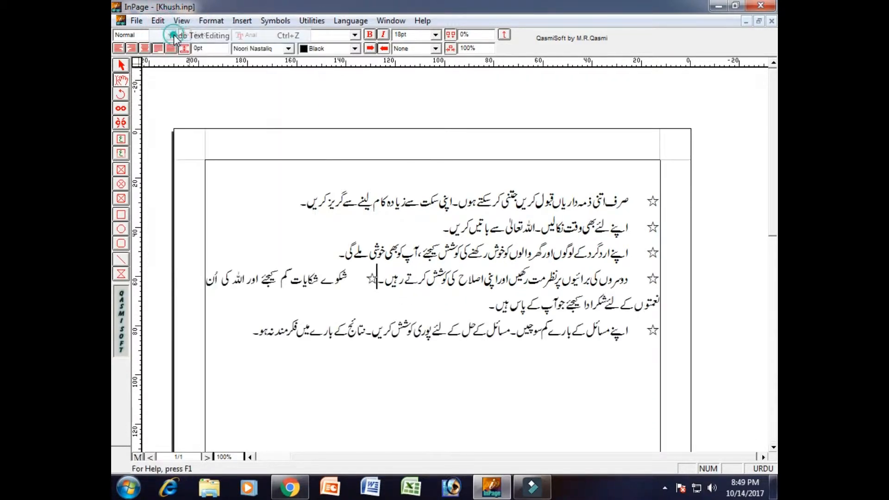
left_click(157, 21)
left_click(170, 36)
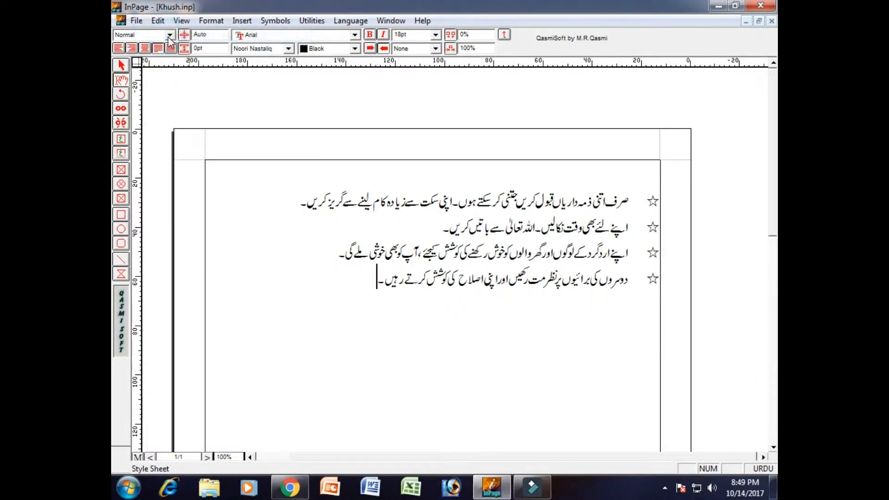
left_click(158, 21)
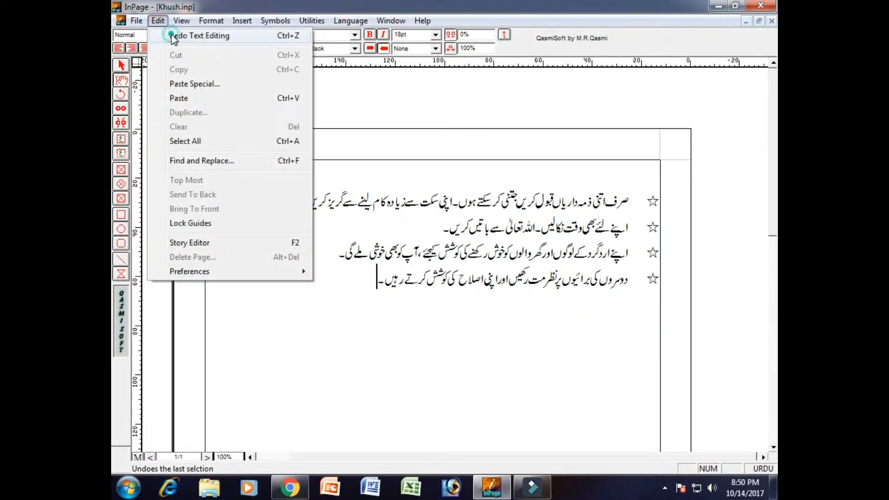
left_click(172, 36)
left_click(158, 21)
left_click(168, 35)
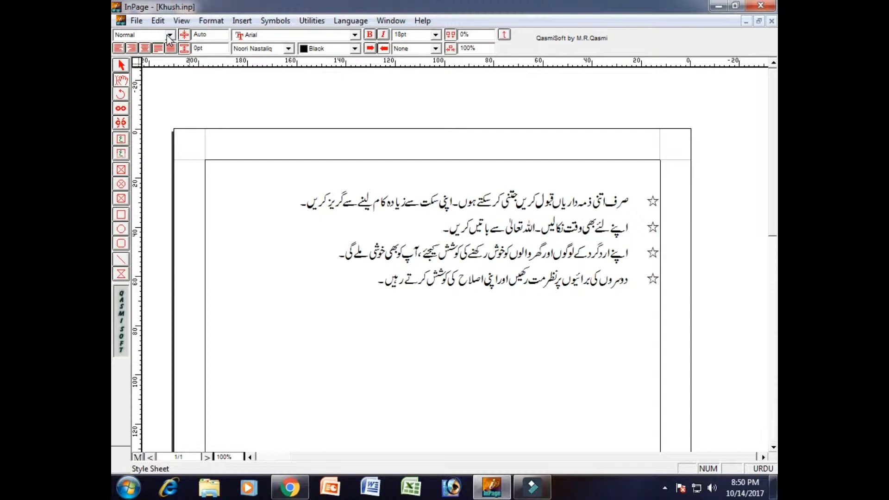
left_click(158, 21)
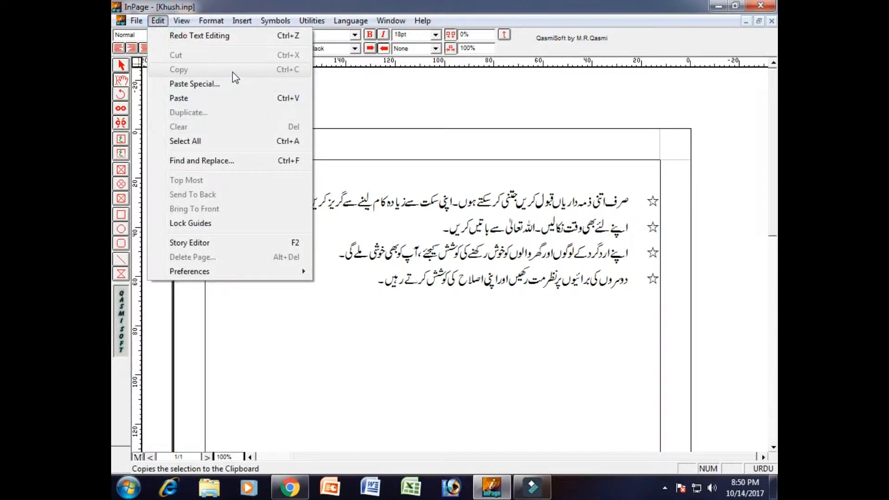
left_click(438, 299)
Copy the first two remaining starred lines and paste them into the empty line at the start of the text.
left_click_drag(421, 229, 764, 192)
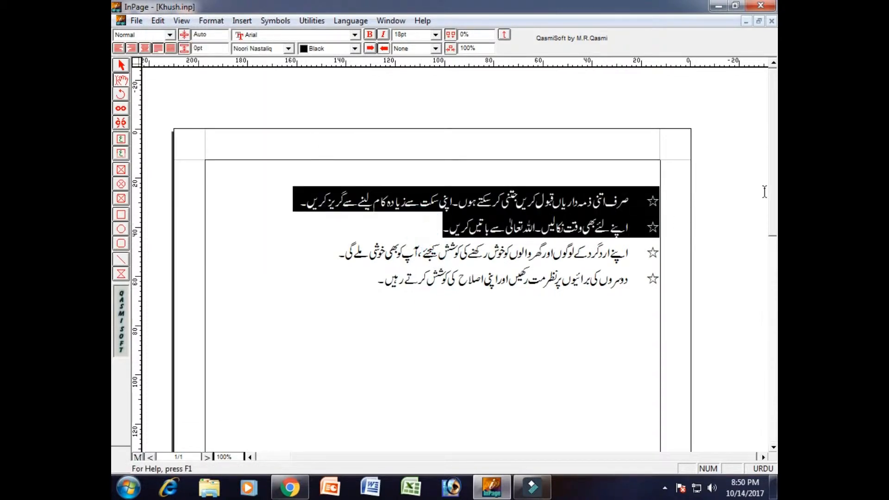
left_click(157, 20)
left_click(199, 71)
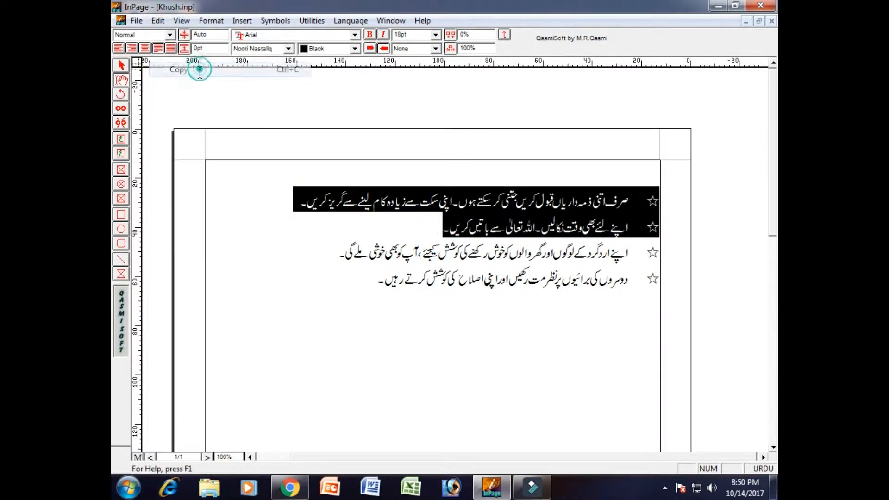
left_click(652, 176)
left_click(158, 21)
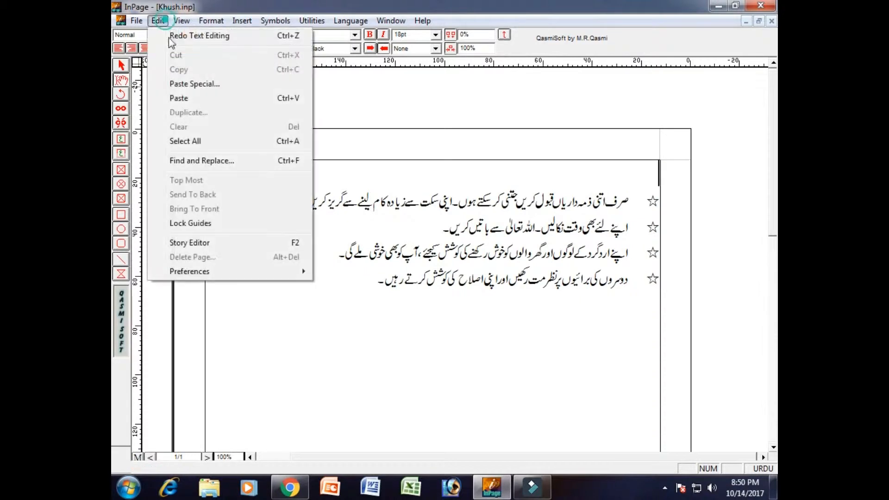
left_click(197, 99)
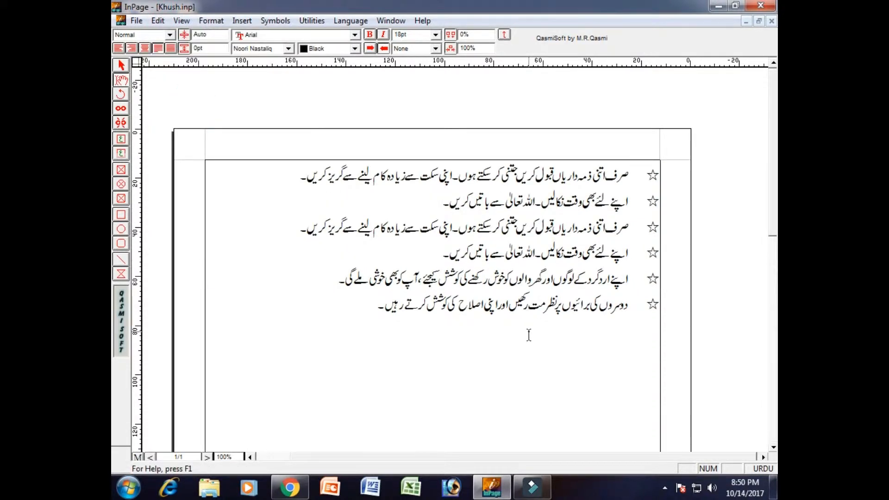
left_click(157, 21)
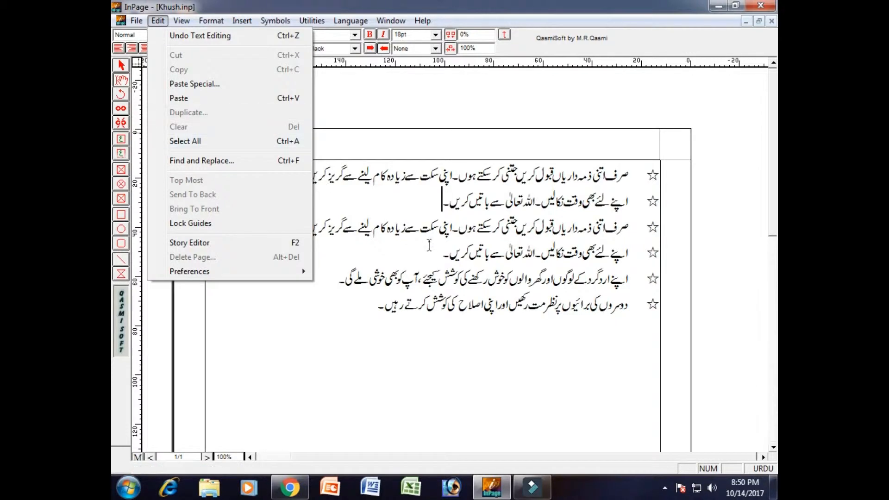
left_click(413, 249)
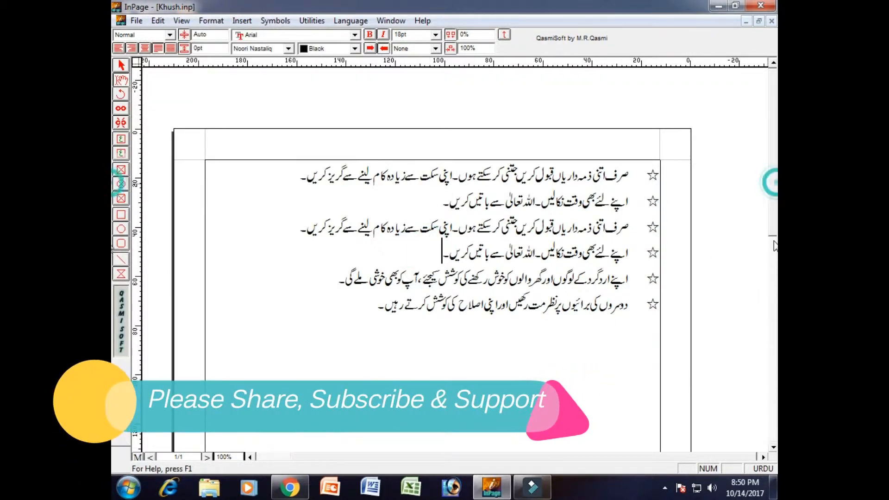
Draw a text box about 74 mm wide and 90 mm high in the blank area below the text.
left_click_drag(769, 166, 769, 268)
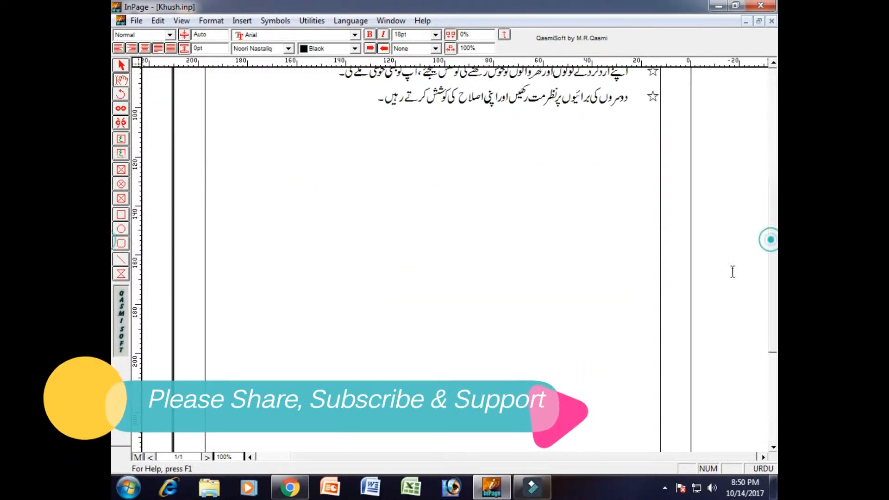
left_click(122, 140)
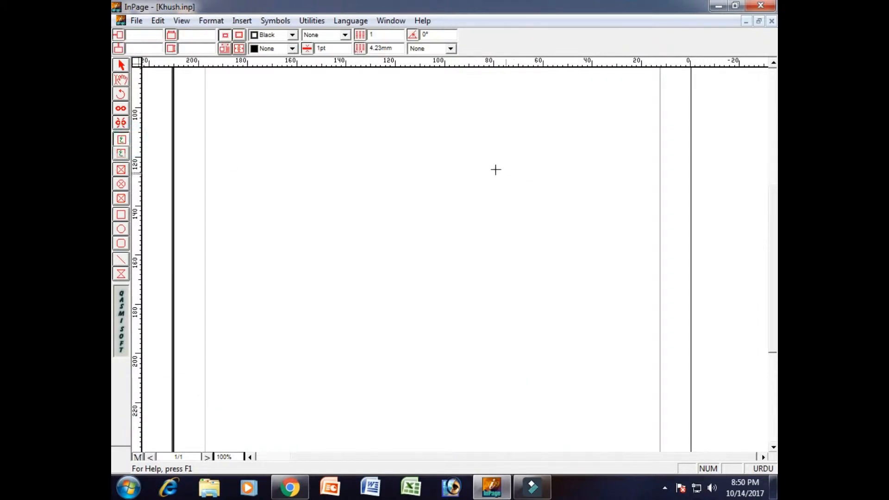
left_click_drag(463, 167, 646, 388)
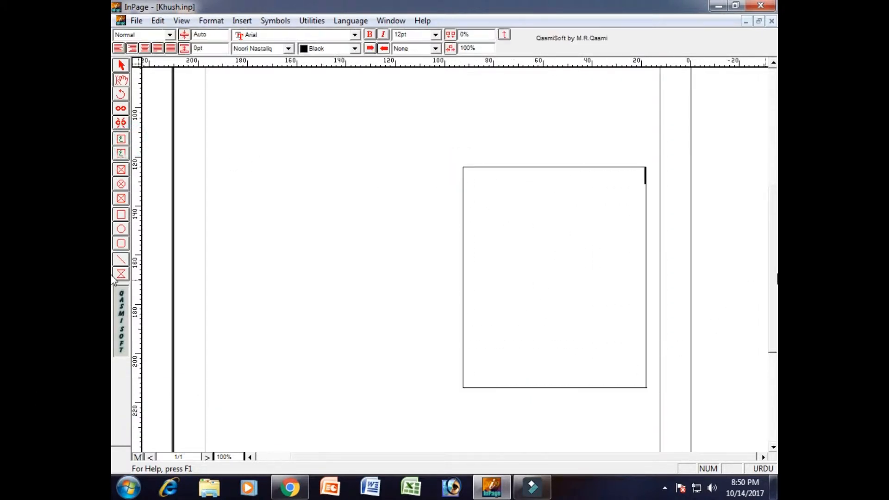
Select and copy all six starred lines of the main text.
scroll(367, 256, "up", 5)
left_click(306, 276)
key("ctrl+a")
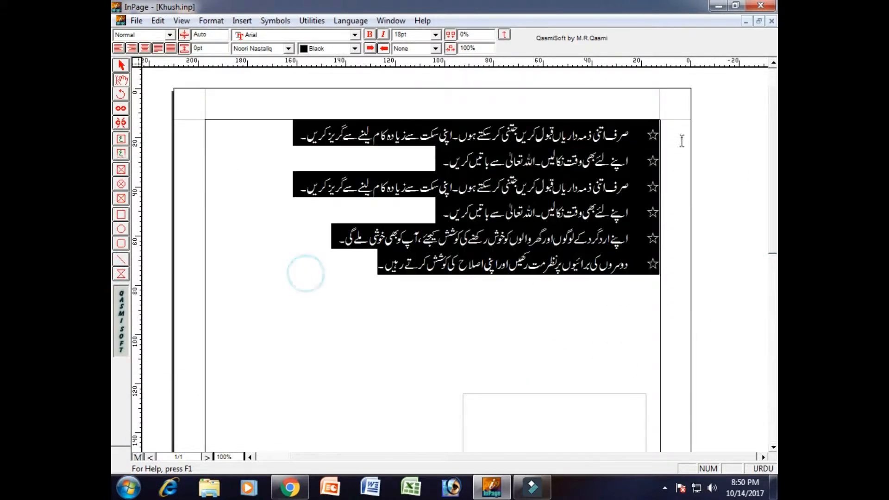
right_click(580, 174)
left_click(613, 243)
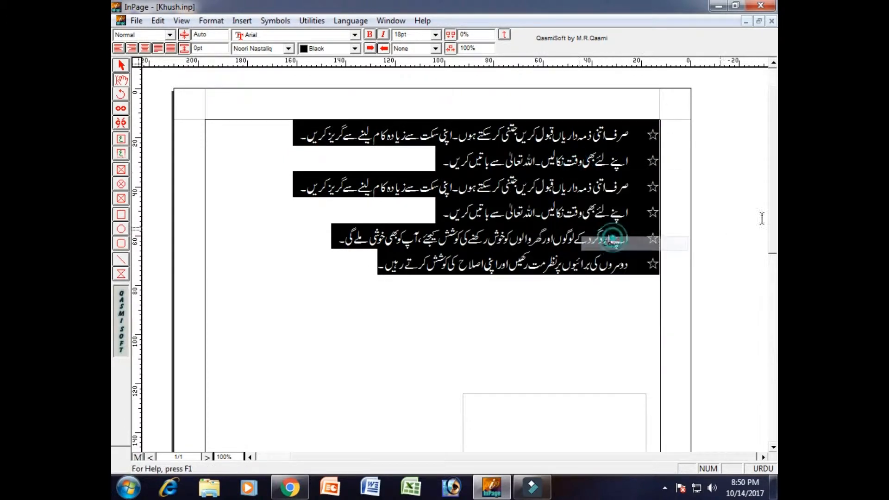
Paste the six copied lines into the new text box and move the box up to just below the main text.
scroll(581, 277, "down", 4)
right_click(581, 276)
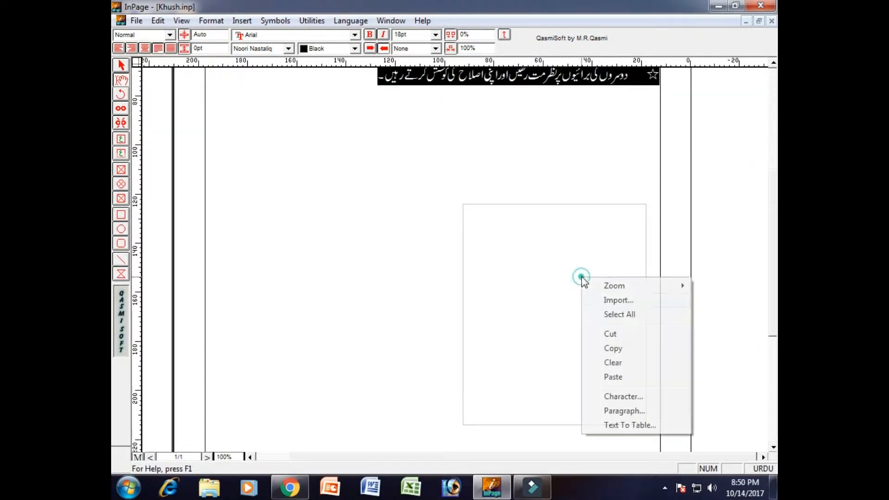
left_click(544, 263)
right_click(543, 262)
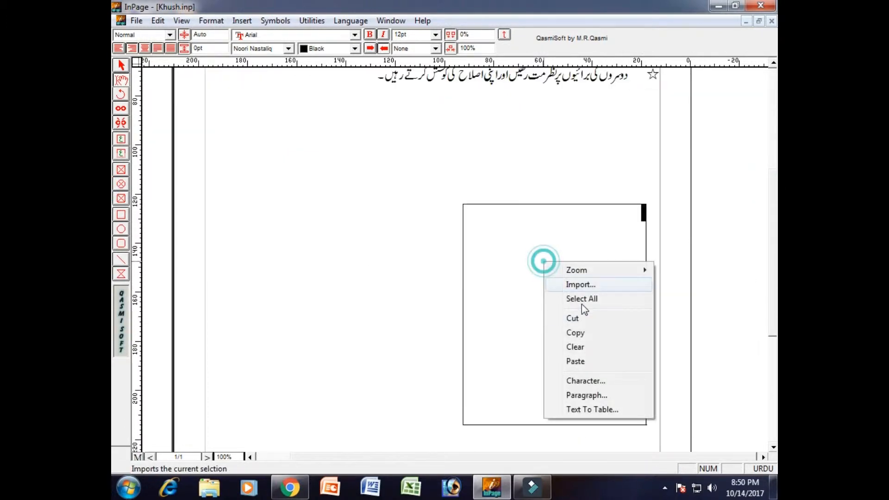
left_click(586, 358)
left_click(121, 65)
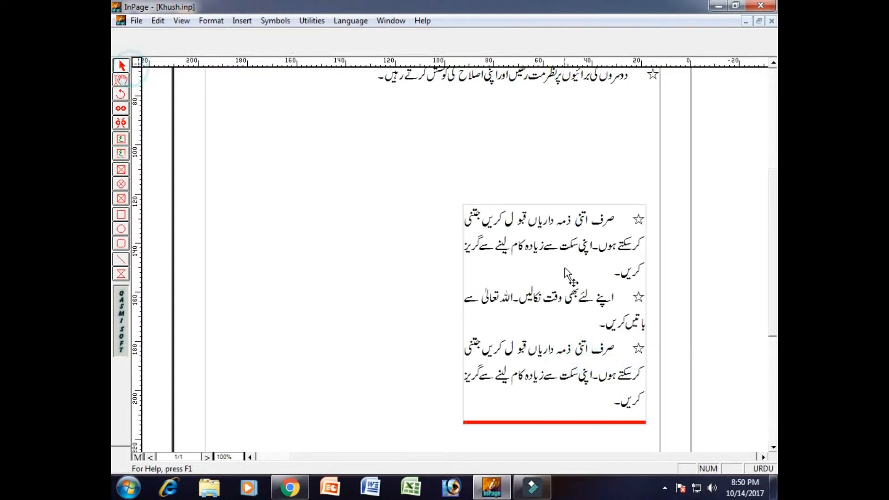
left_click_drag(565, 271, 573, 176)
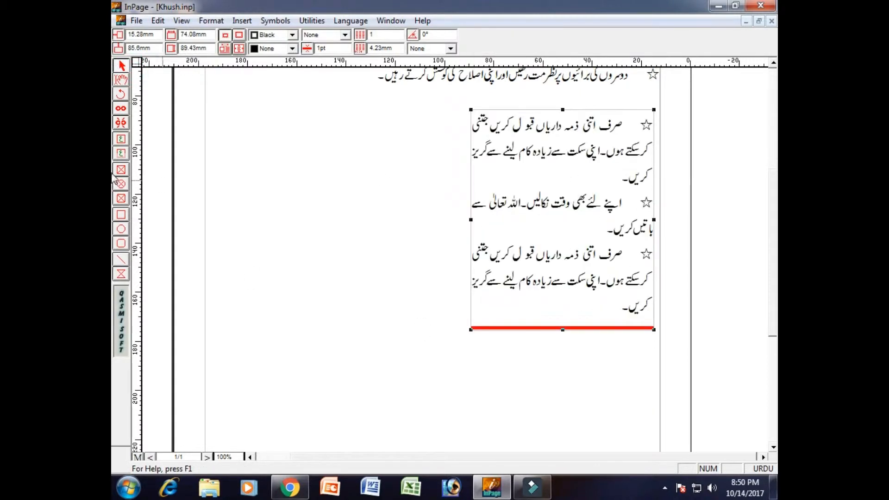
Set all the text in the box to 14 pt and fully justify it, including each paragraph's last line.
left_click(121, 79)
left_click(584, 319)
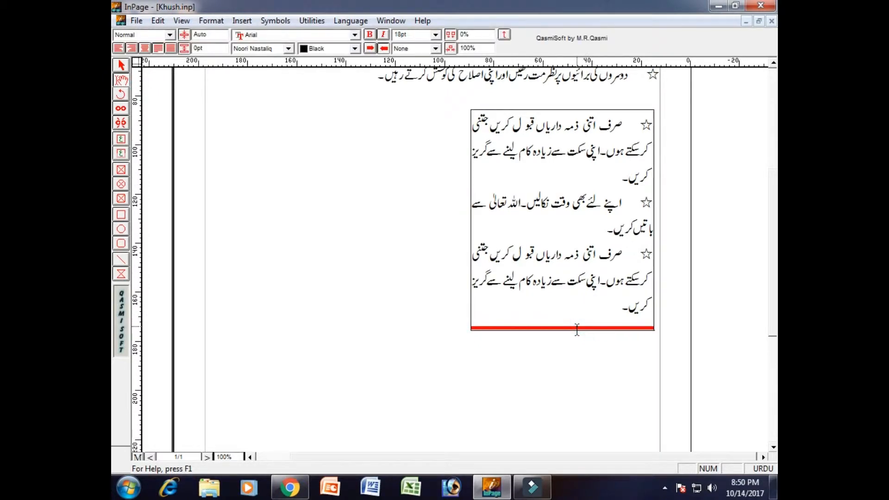
key("ctrl+a")
left_click(435, 34)
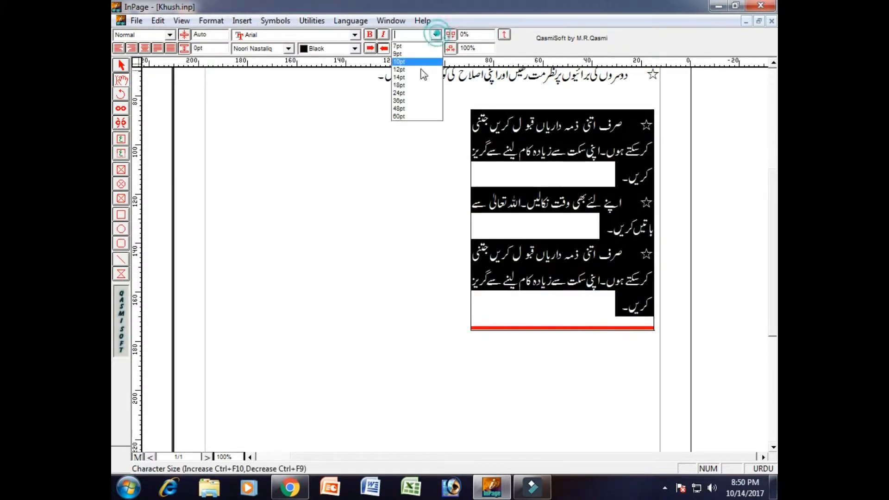
left_click(423, 62)
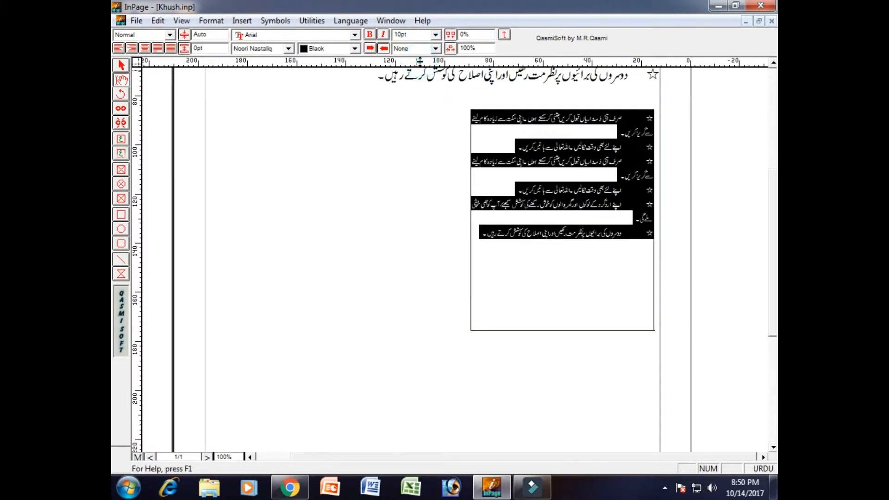
left_click(435, 34)
left_click(423, 84)
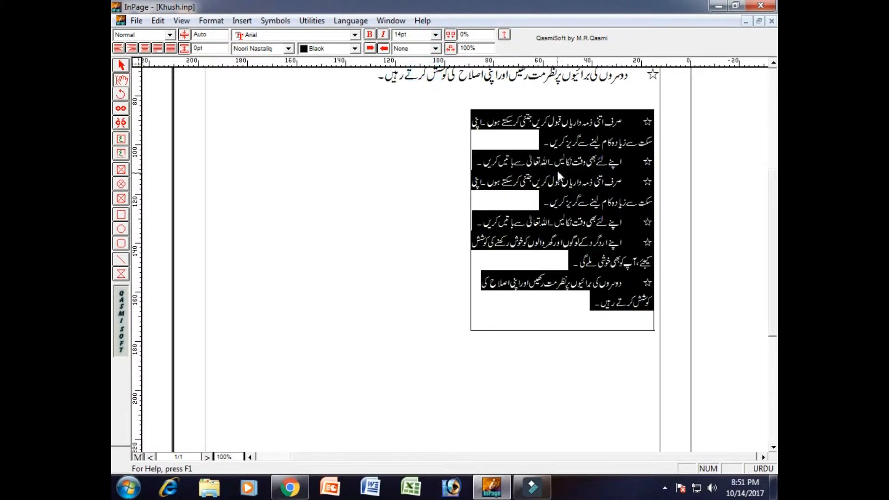
left_click(171, 48)
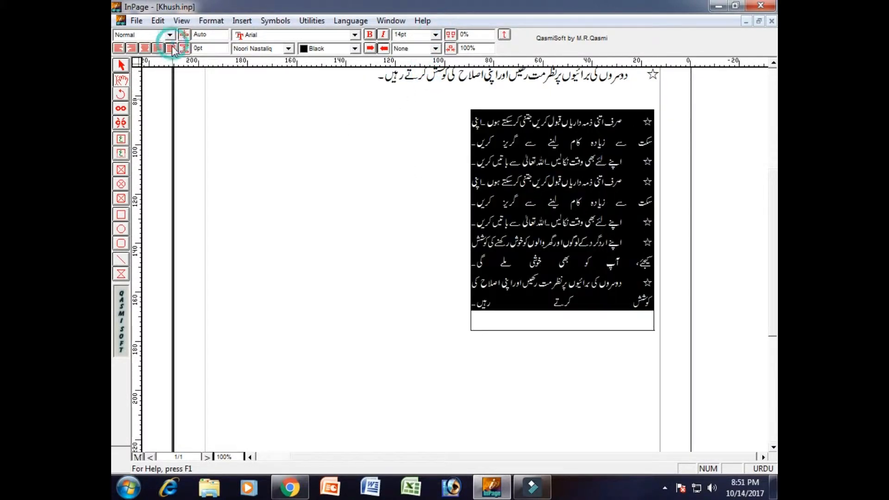
left_click(613, 190)
Shorten the text box to about 82 mm high and shift it to about 20 mm horizontally and 90 mm vertically.
left_click(122, 65)
left_click(550, 263)
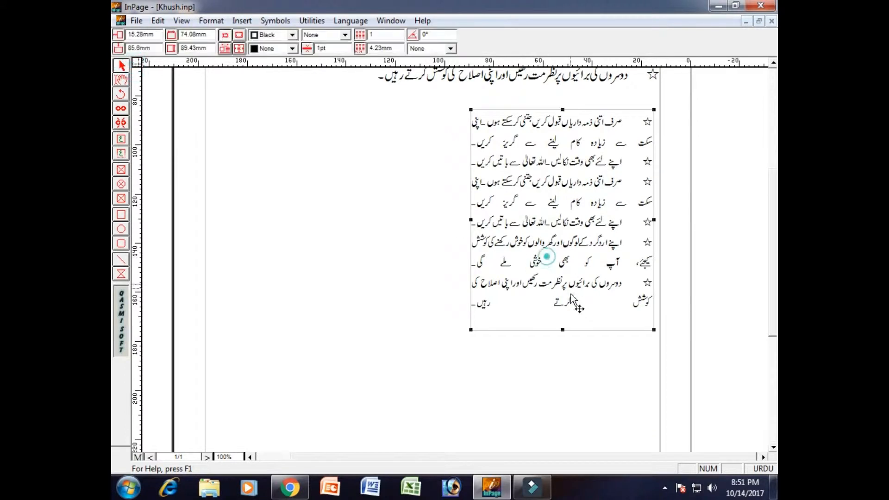
left_click_drag(562, 331, 563, 312)
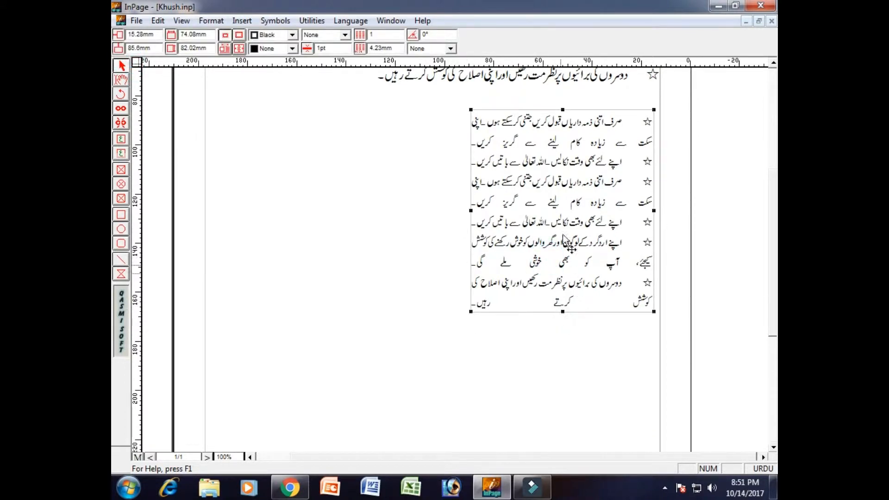
left_click_drag(562, 210, 554, 224)
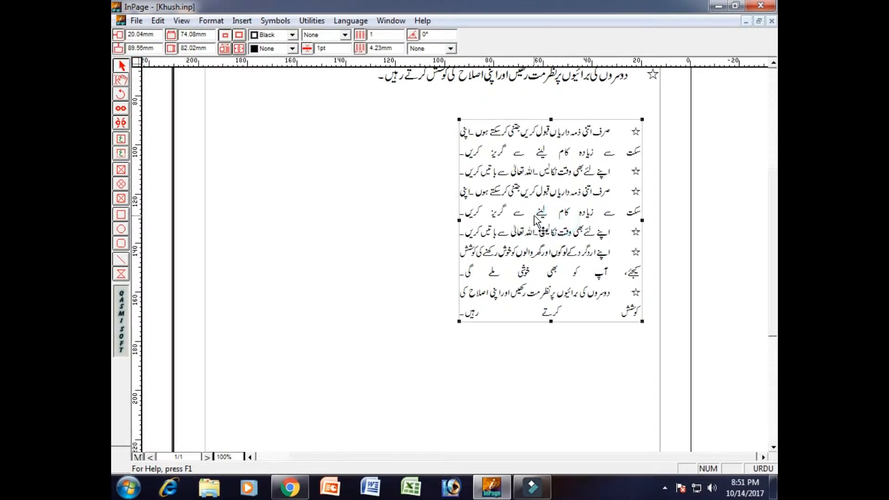
Duplicate the text box into 2 rows and 2 columns with 1.4 mm row and column spacing.
left_click(157, 21)
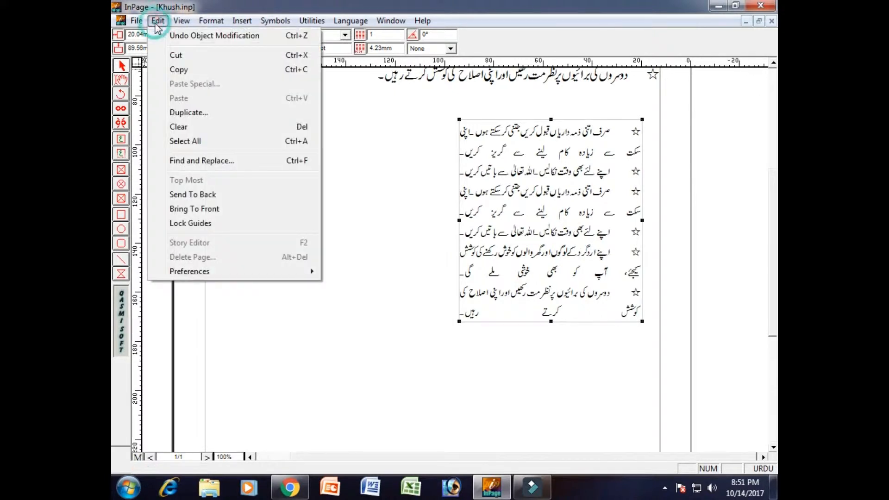
left_click(222, 118)
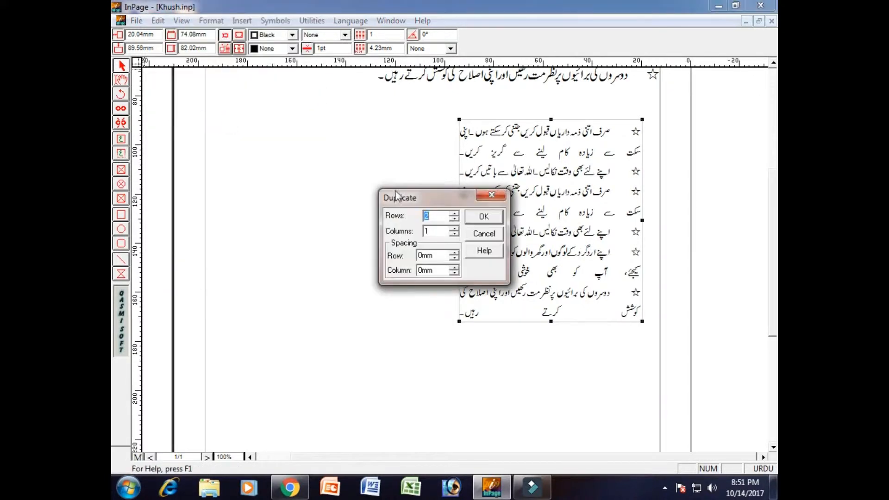
left_click_drag(458, 195, 389, 113)
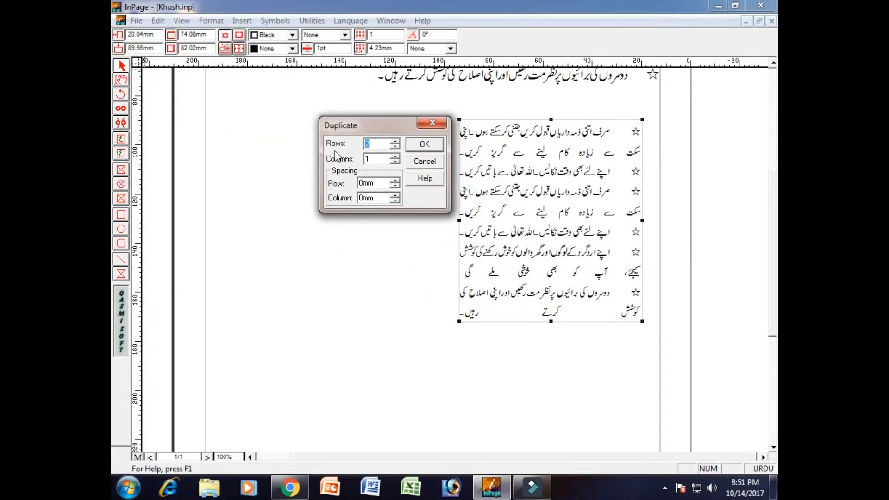
left_click_drag(377, 146, 358, 142)
double_click(375, 159)
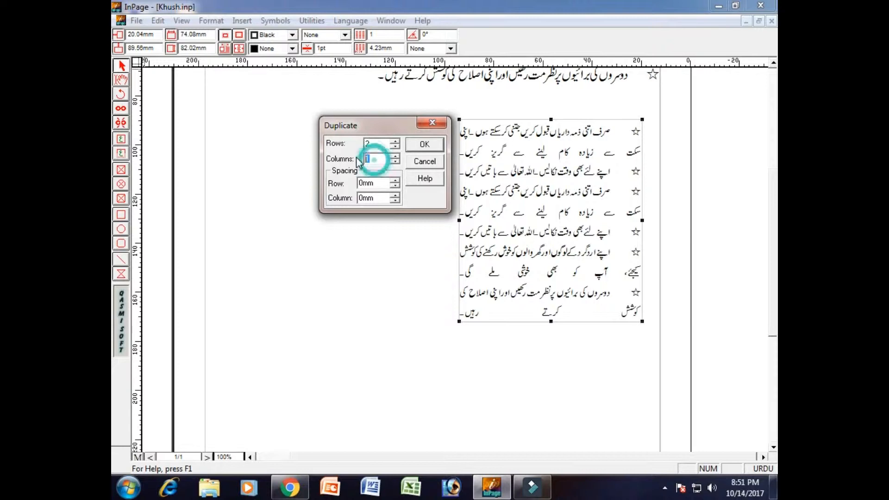
type("2")
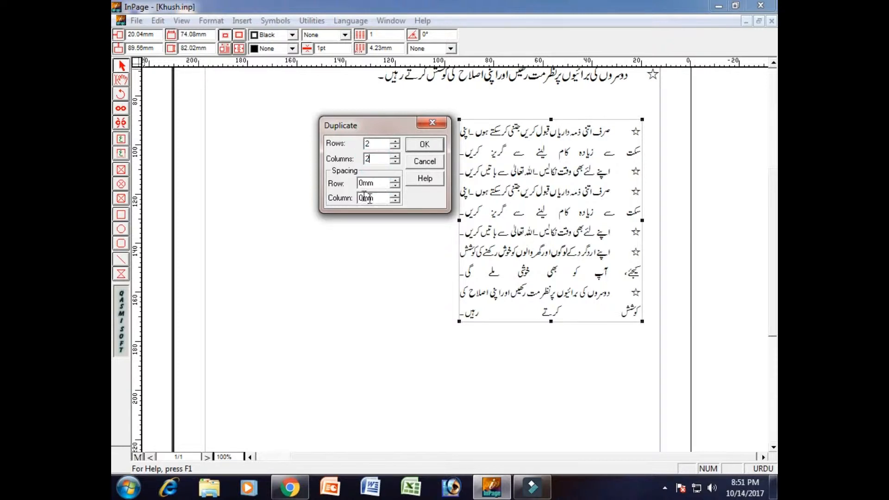
left_click(395, 180)
left_click(395, 180)
left_click(395, 181)
left_click(395, 180)
left_click(395, 180)
left_click(394, 185)
left_click(394, 196)
left_click(394, 195)
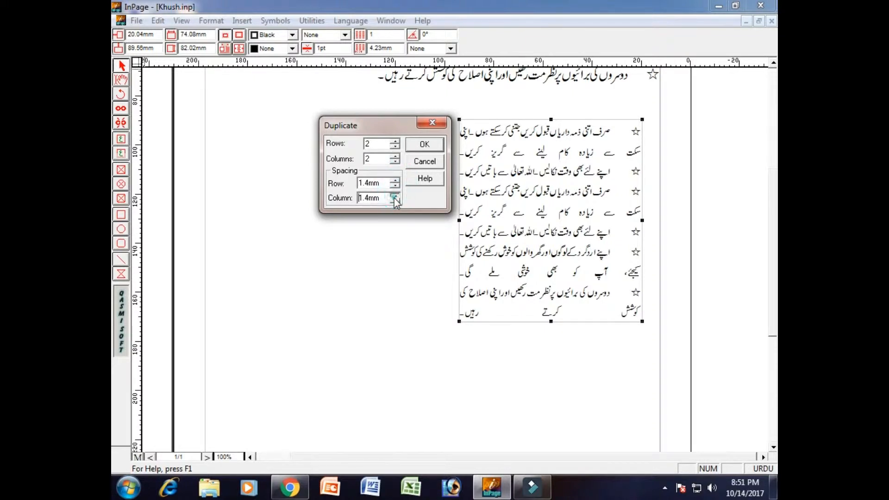
left_click(394, 196)
left_click(424, 148)
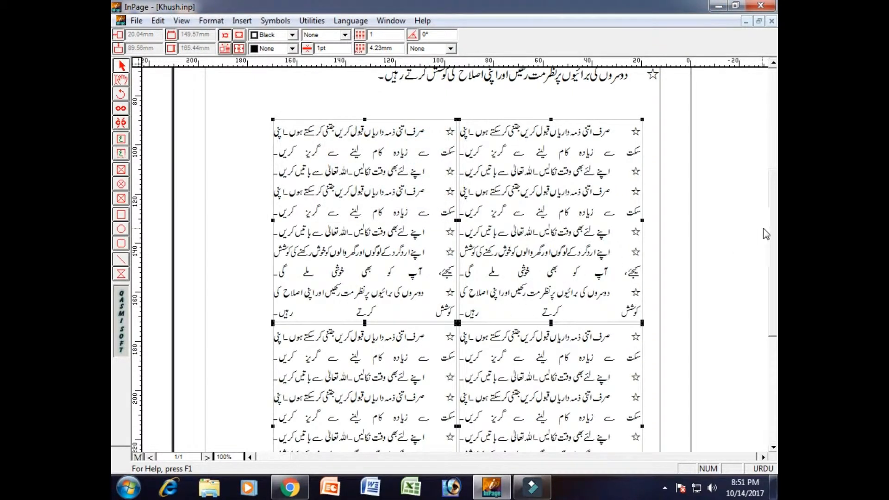
Examine the duplicated grid by selecting each of the four text boxes in turn.
left_click_drag(771, 234, 772, 290)
left_click(734, 274)
left_click(576, 256)
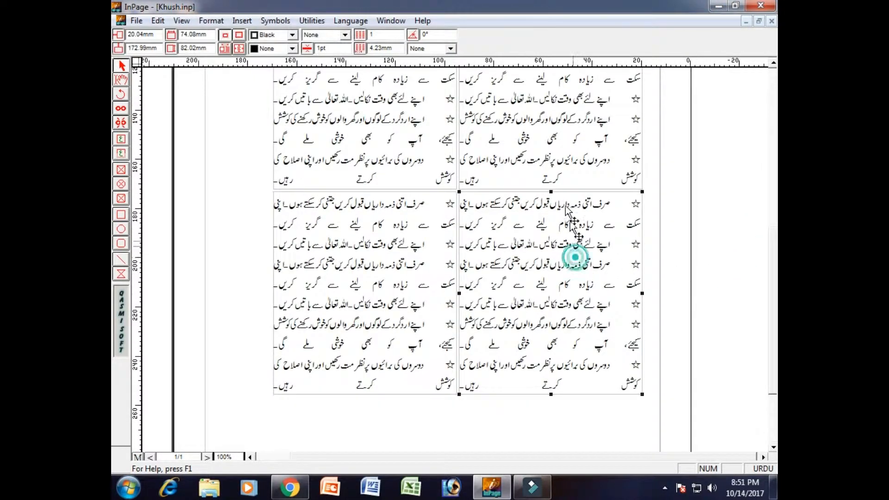
left_click(555, 143)
left_click(355, 125)
left_click(347, 272)
left_click(540, 164)
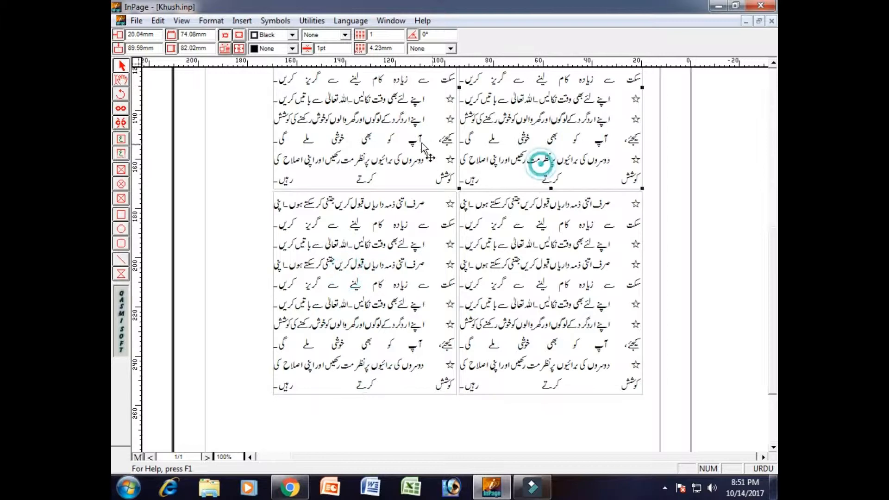
left_click(411, 141)
left_click(408, 256)
left_click(558, 154)
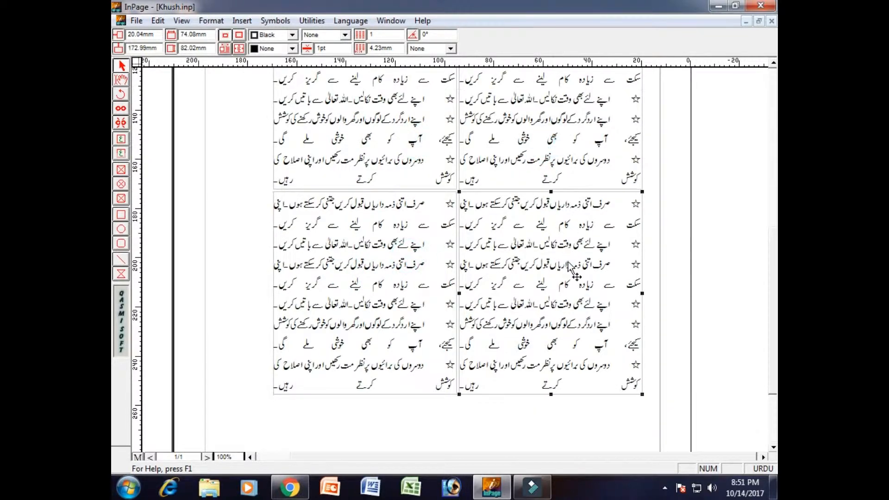
left_click(567, 263)
Delete the three duplicated text boxes, keeping only the original one.
scroll(773, 295, "up", 3)
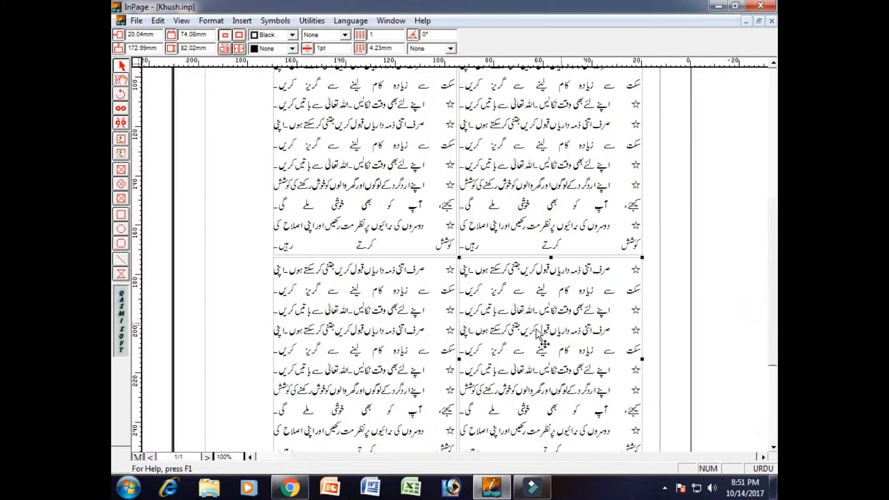
left_click(531, 328)
key("Delete")
left_click(426, 320)
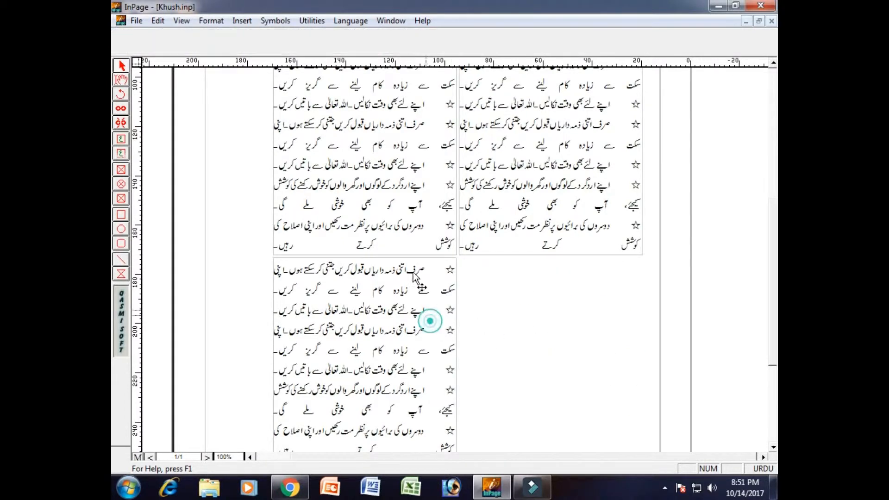
key("Delete")
left_click(401, 204)
key("Delete")
Duplicate the remaining text box into 3 rows and 4 columns with 1.75 mm row and column spacing.
left_click(602, 234)
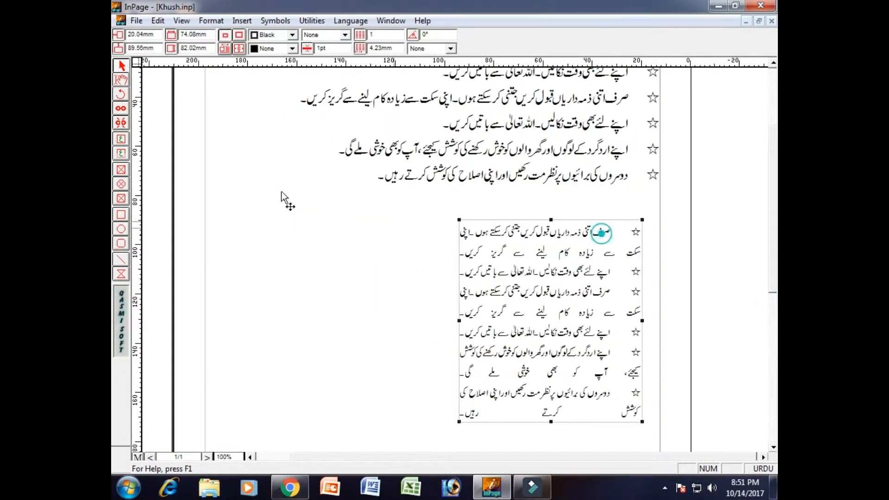
left_click(158, 21)
left_click(217, 112)
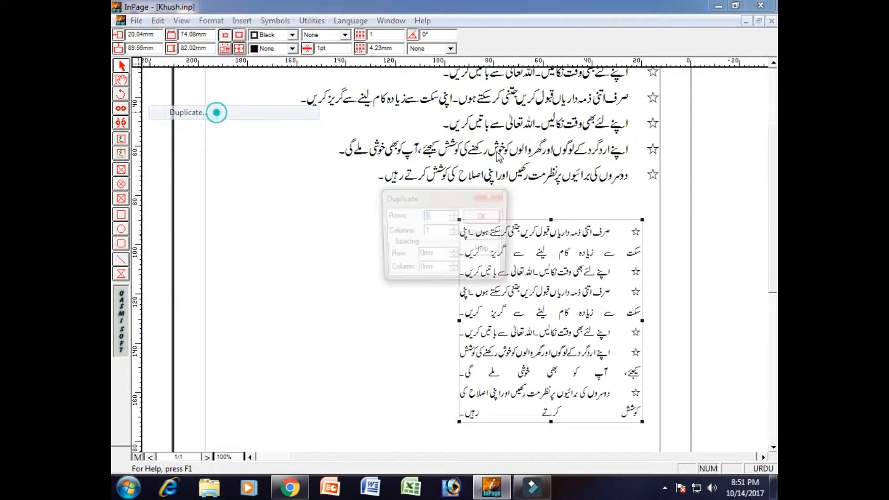
mouse_move(438, 220)
left_mouse_down()
mouse_move(414, 211)
mouse_move(418, 228)
mouse_move(420, 218)
left_mouse_up()
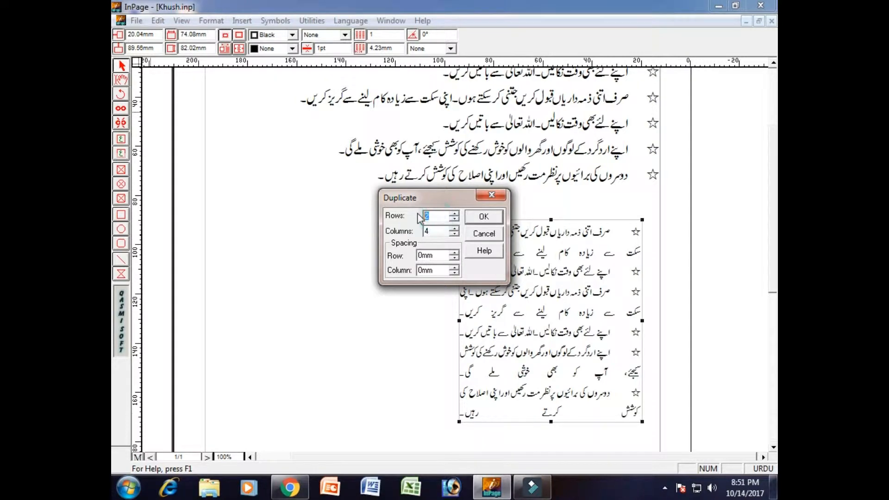
left_click(454, 253)
left_click(454, 254)
left_click(455, 253)
left_click(456, 267)
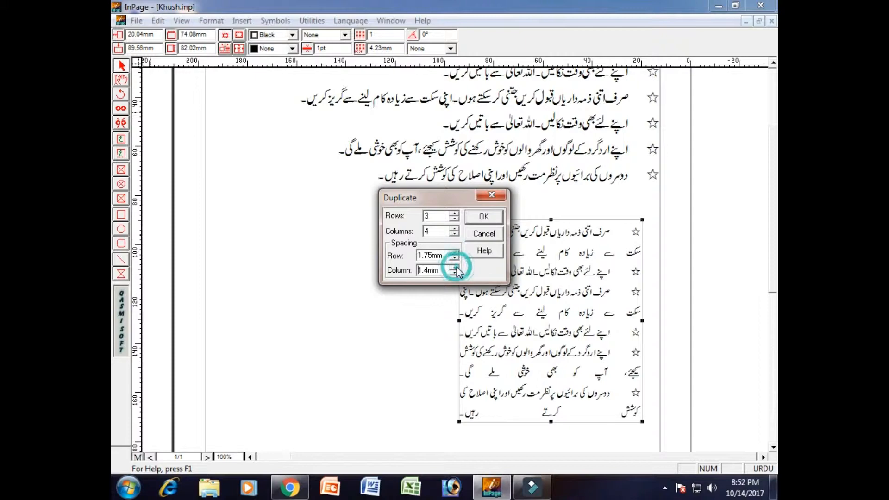
left_click(456, 267)
left_click(483, 215)
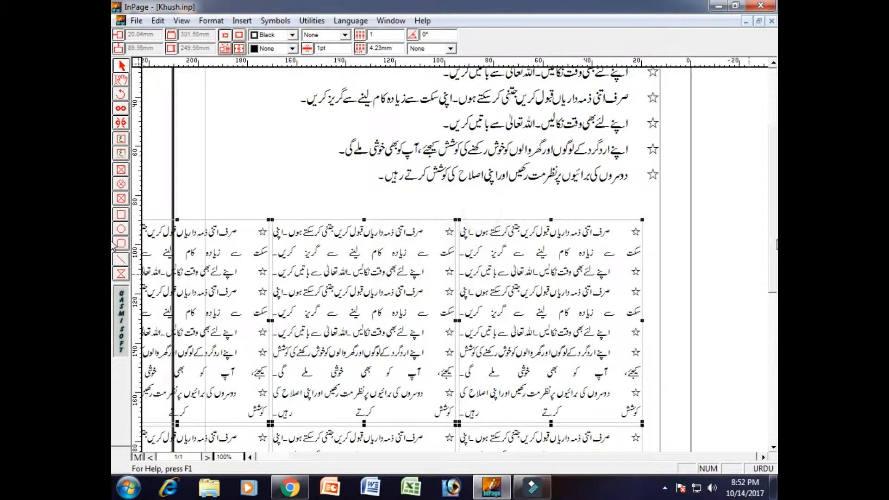
Look over the duplicated grid down to the page end and delete all its text boxes.
left_click_drag(773, 240, 773, 309)
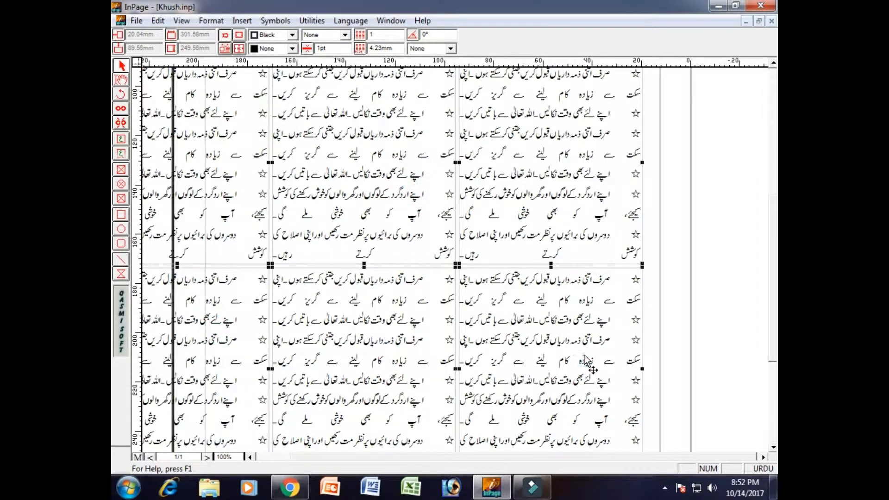
left_click_drag(773, 299, 776, 357)
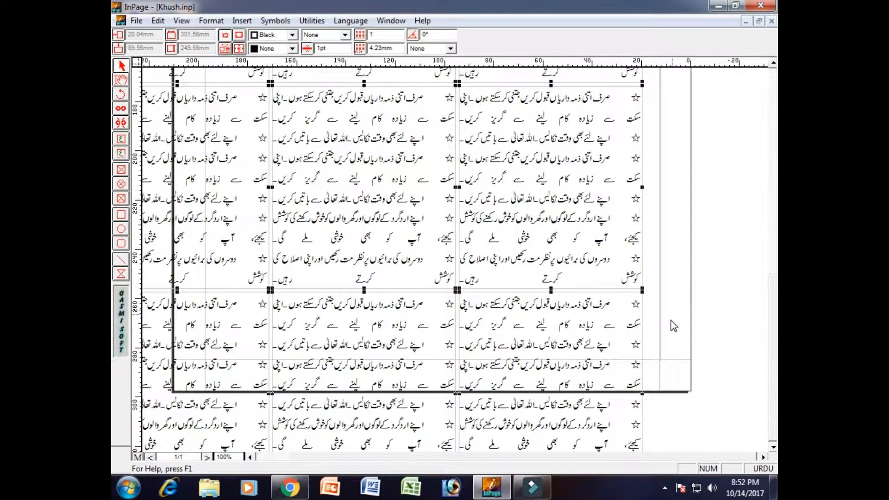
key("Delete")
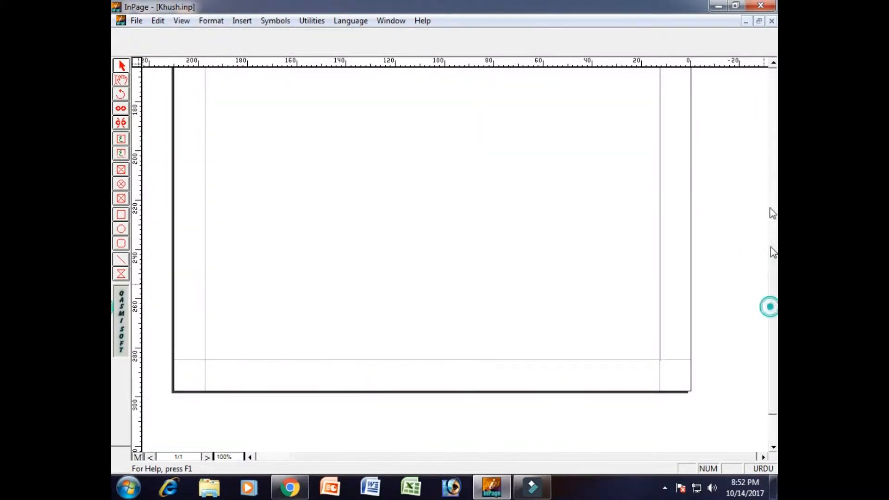
Place the cursor in the main text with the text tool and select all of it.
left_click_drag(770, 306, 777, 214)
left_click_drag(769, 182, 770, 137)
left_click(121, 80)
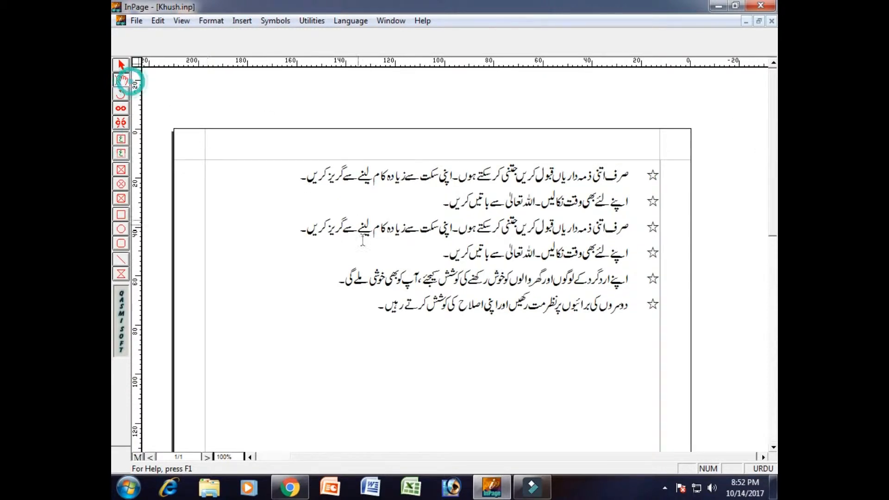
left_click(373, 254)
left_click(158, 20)
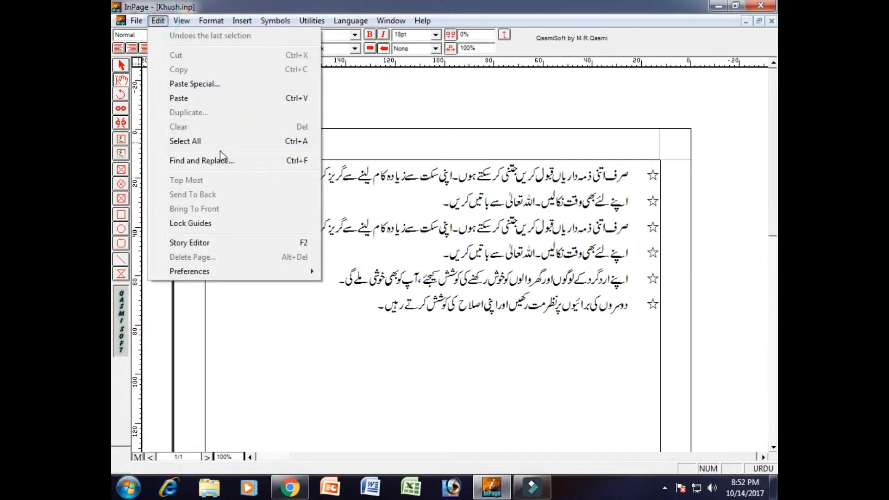
left_click(185, 140)
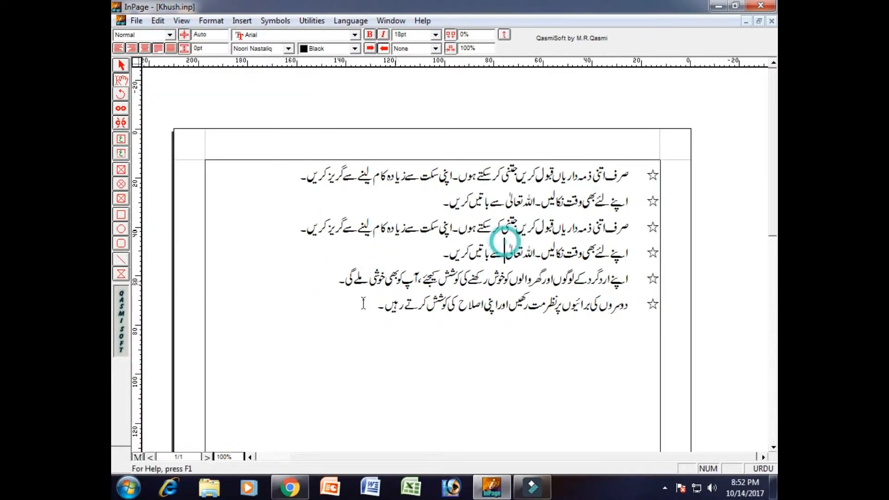
Clear all of the selected main text and undo the deletion.
left_click(159, 21)
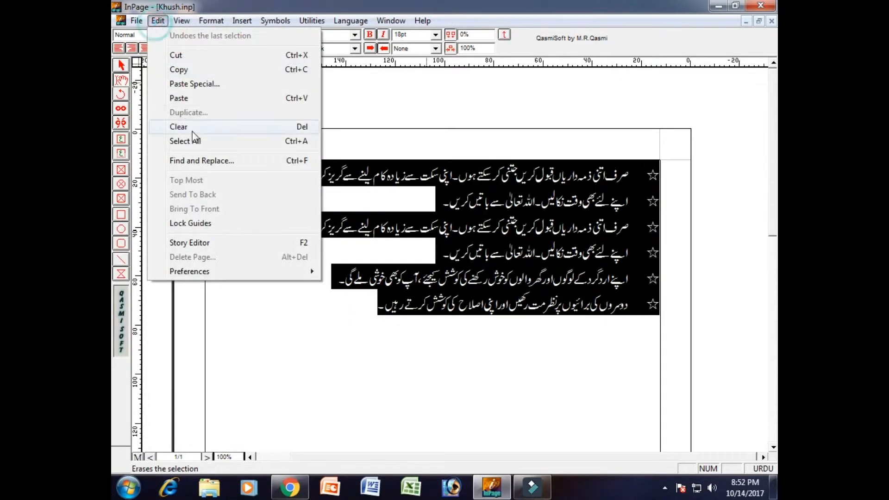
left_click(187, 126)
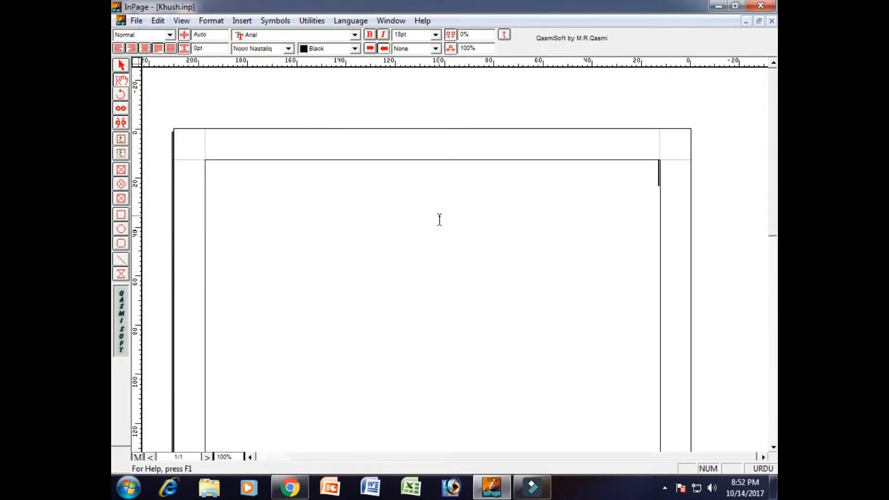
key("ctrl+z")
Deselect the main text and select all of it again with the Select All command.
left_click(158, 20)
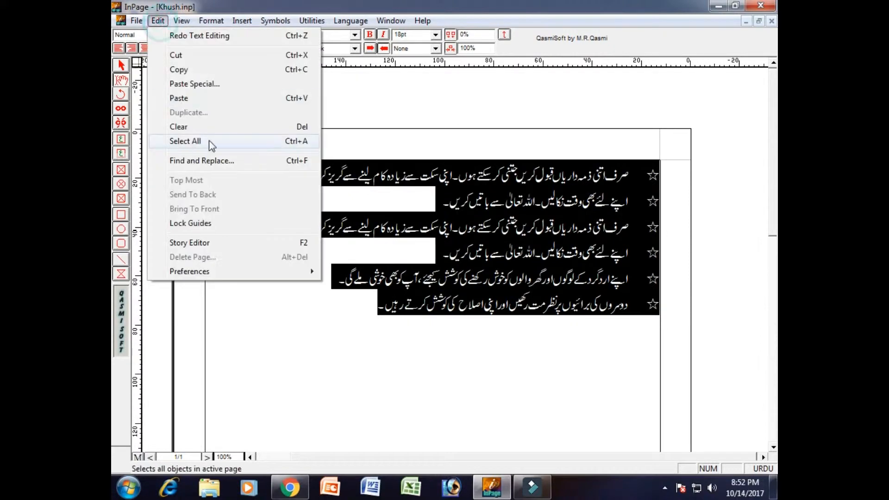
left_click(419, 276)
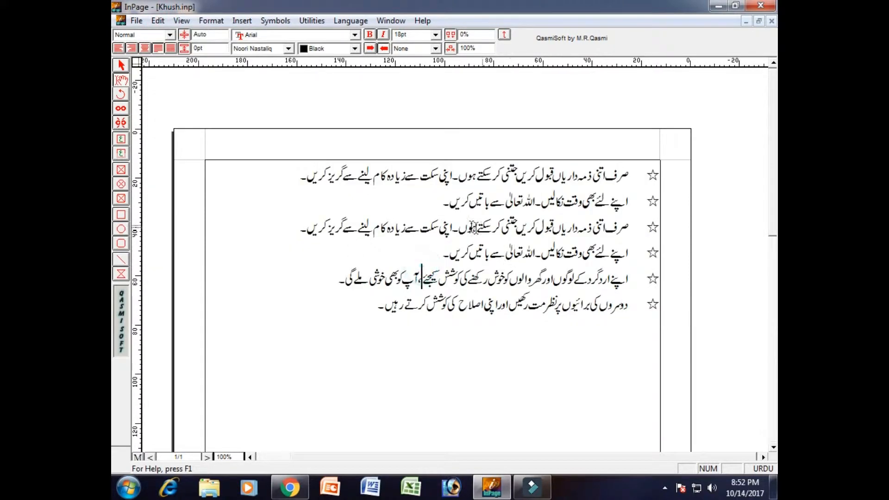
left_click_drag(421, 203, 747, 162)
left_click(582, 228)
left_click(158, 20)
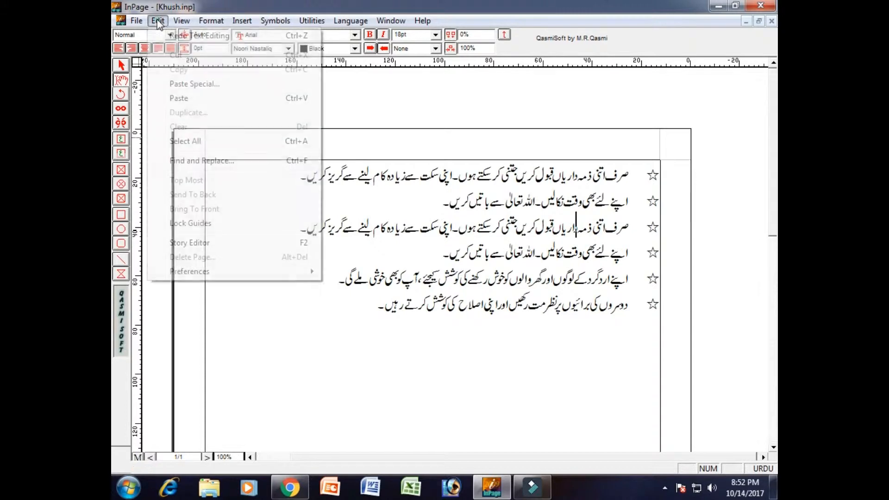
left_click(254, 142)
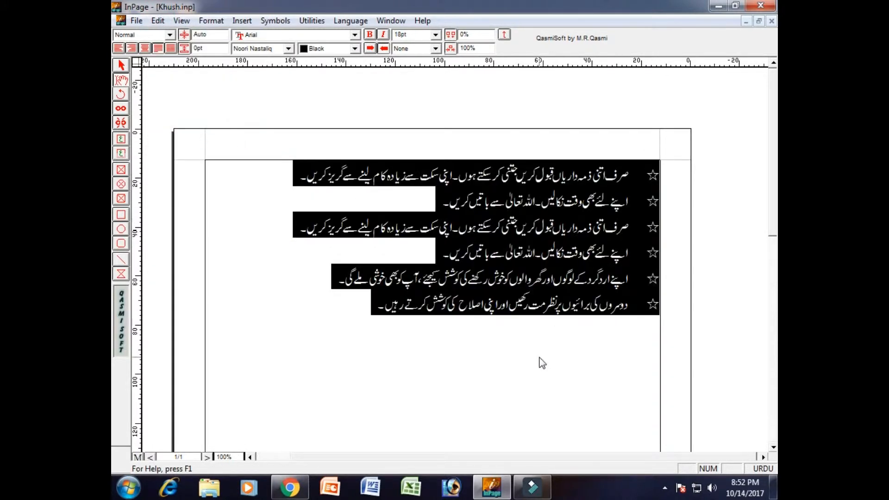
Center-align the selected text and set its font size to 36 pt.
left_click(144, 49)
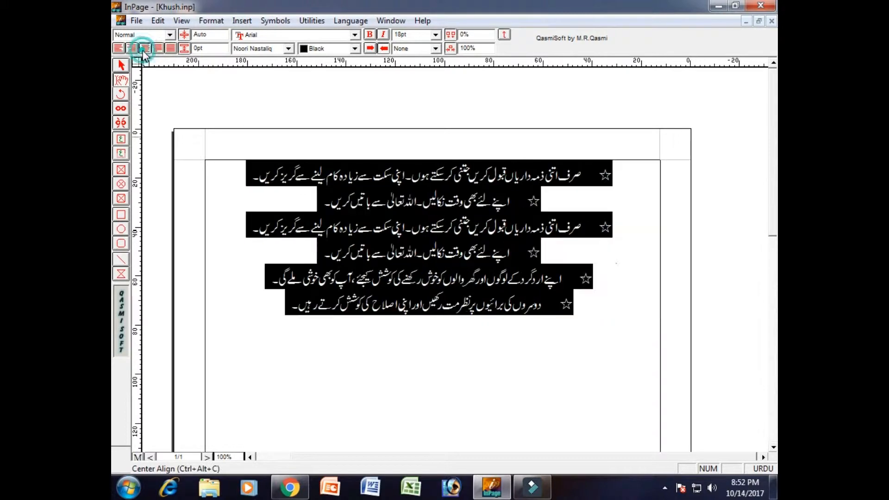
left_click(436, 36)
left_click(416, 95)
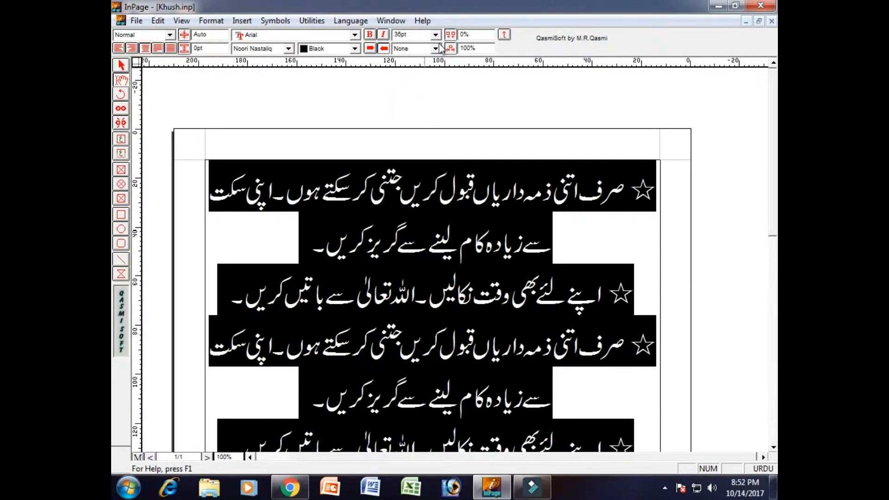
Color the selected text red.
left_click(331, 48)
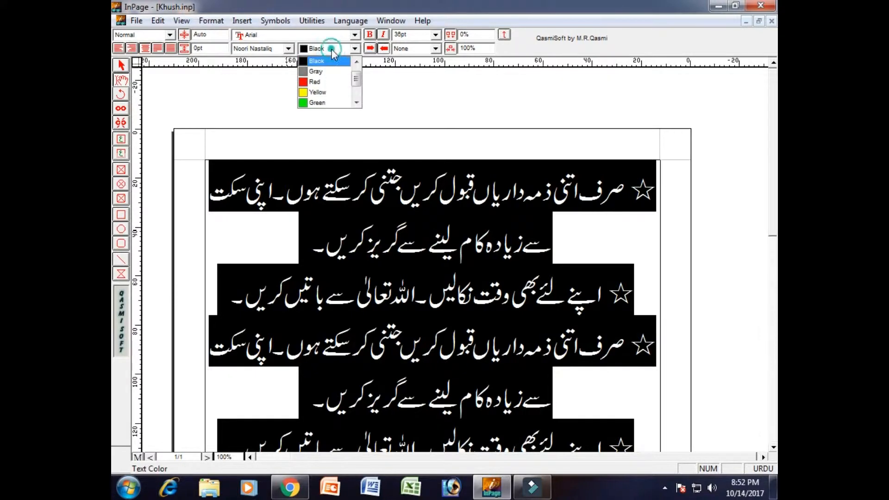
left_click(319, 81)
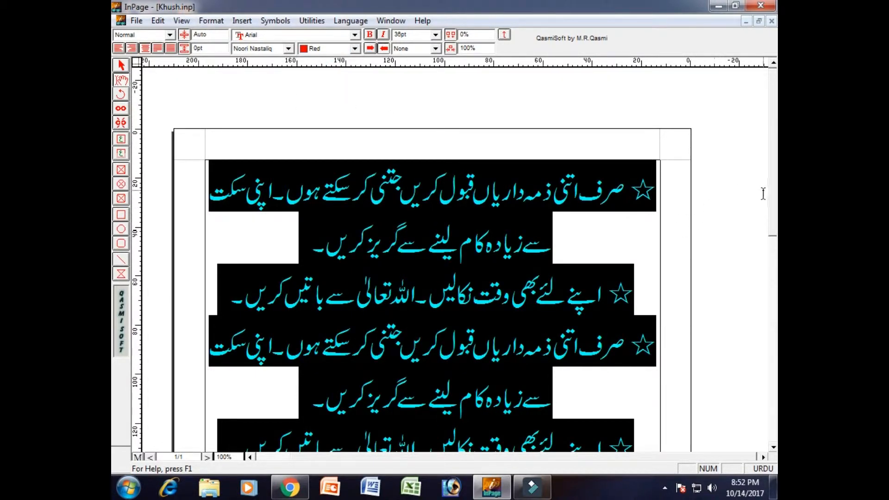
scroll(754, 248, "down", 3)
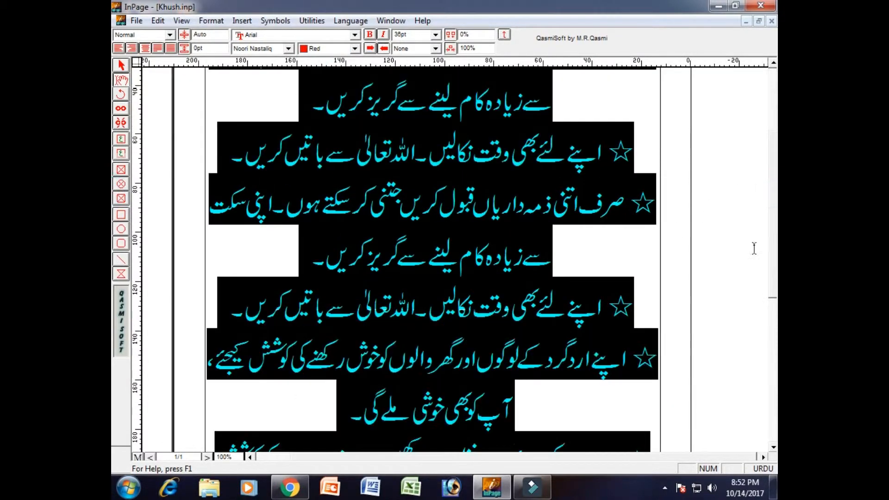
Call up the Find and Replace command for the document text.
left_click(157, 20)
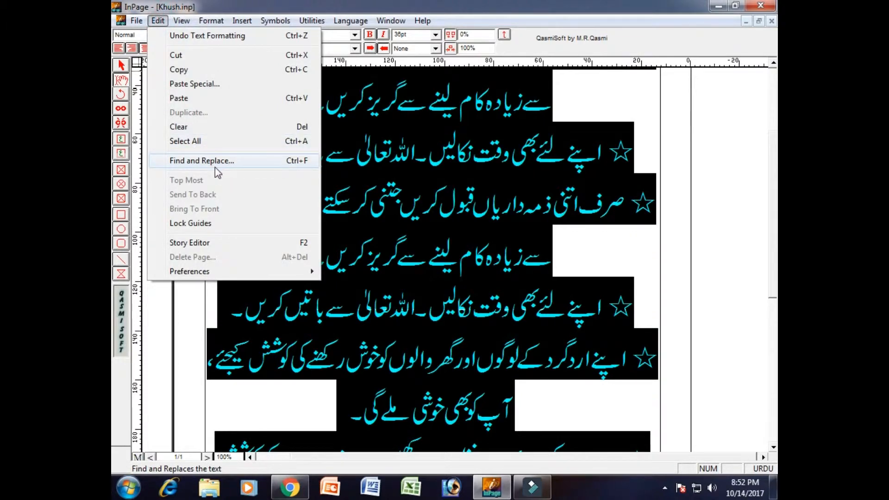
left_click(229, 160)
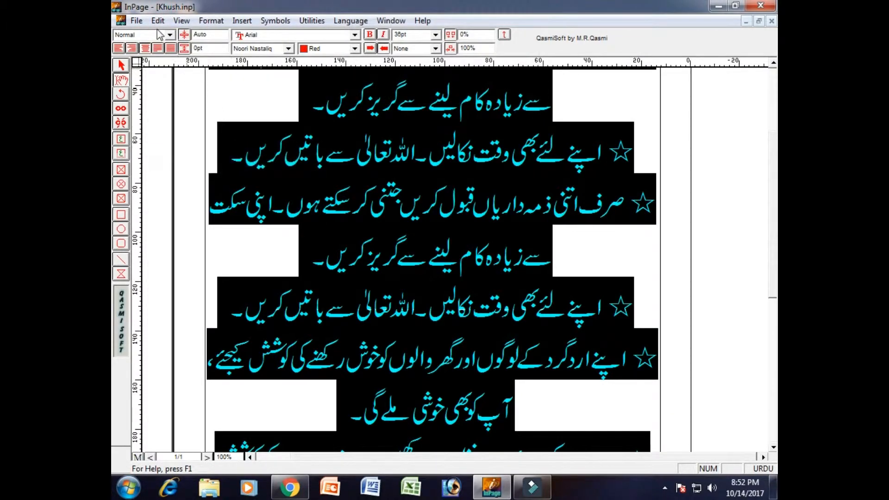
left_click(158, 20)
left_click(254, 161)
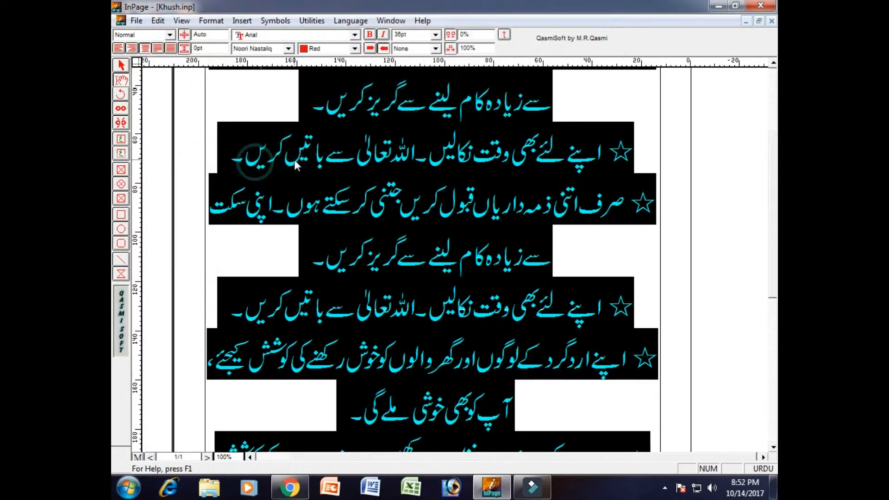
Select the whole main text from the page start, set its font size to 18 pt, and deselect it.
left_click(509, 143)
left_click_drag(770, 219, 756, 130)
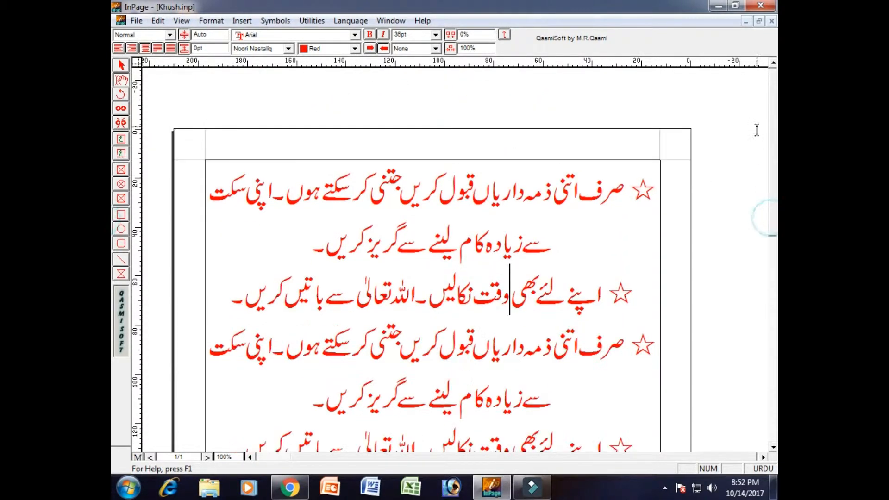
key("ctrl+a")
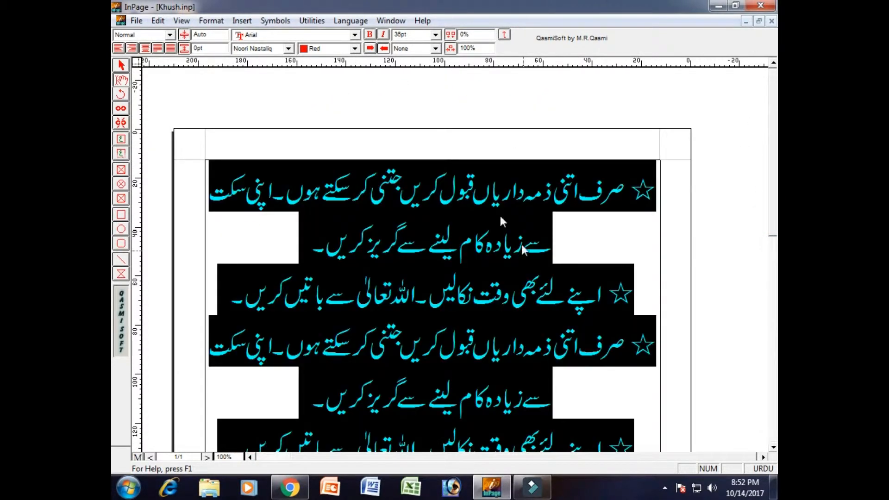
left_click(435, 35)
left_click(419, 78)
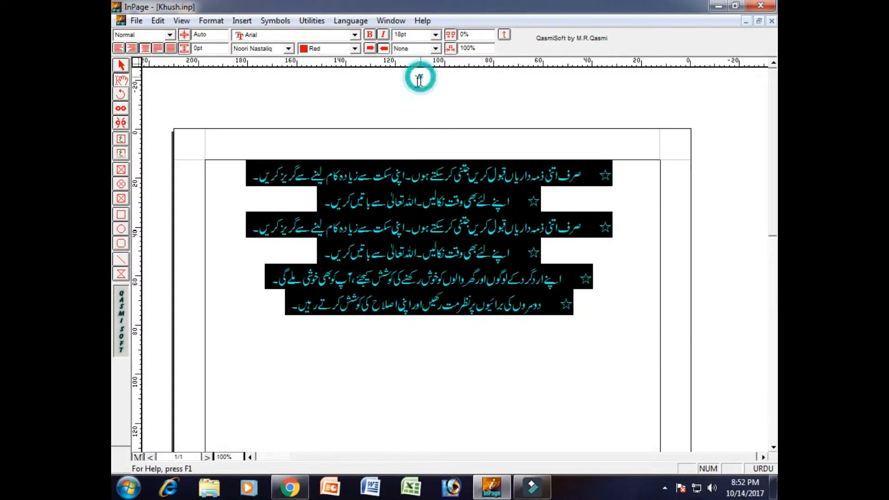
left_click(386, 204)
Draw a rectangular picture box about 65 by 60 mm below the text and a larger elliptical one overlapping its lower right part.
left_click(158, 20)
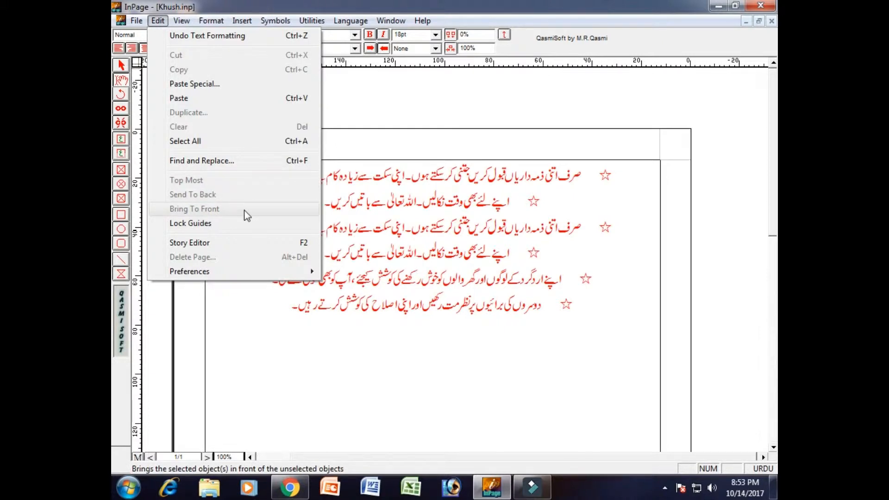
left_click(466, 278)
left_click_drag(772, 193, 772, 267)
left_click(120, 169)
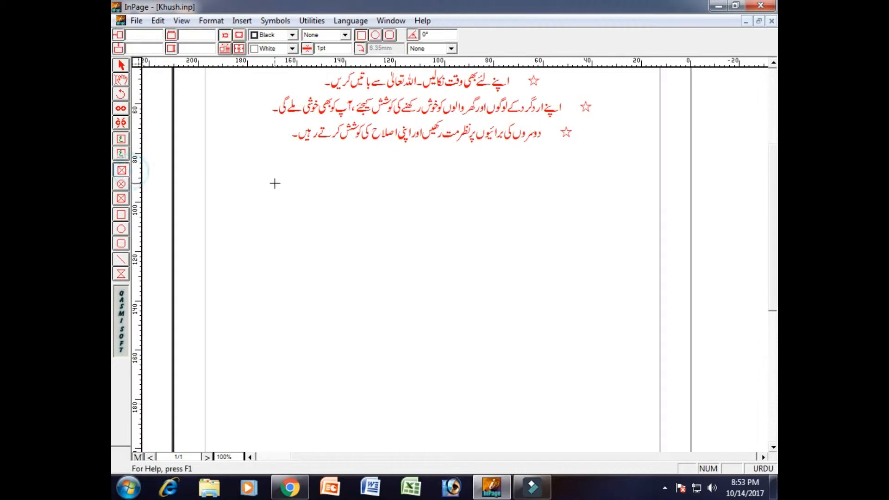
left_click_drag(274, 182, 435, 328)
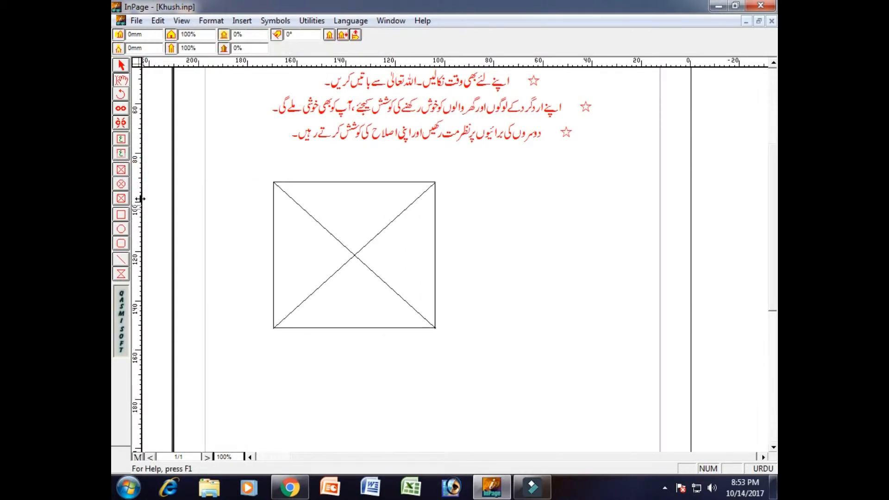
left_click(120, 184)
left_click_drag(320, 236, 533, 423)
Import the Chrysanthemum picture from the Sample Pictures folder into the rectangular picture box.
left_click(322, 205)
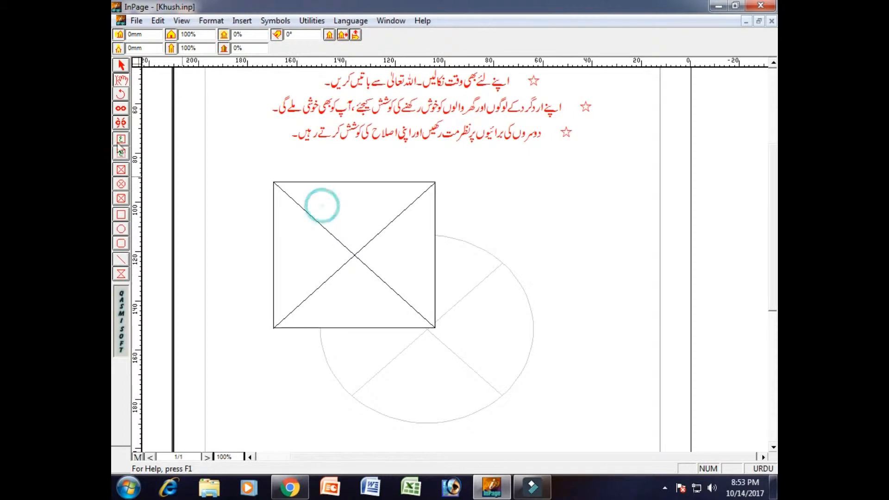
left_click(136, 21)
left_click(219, 146)
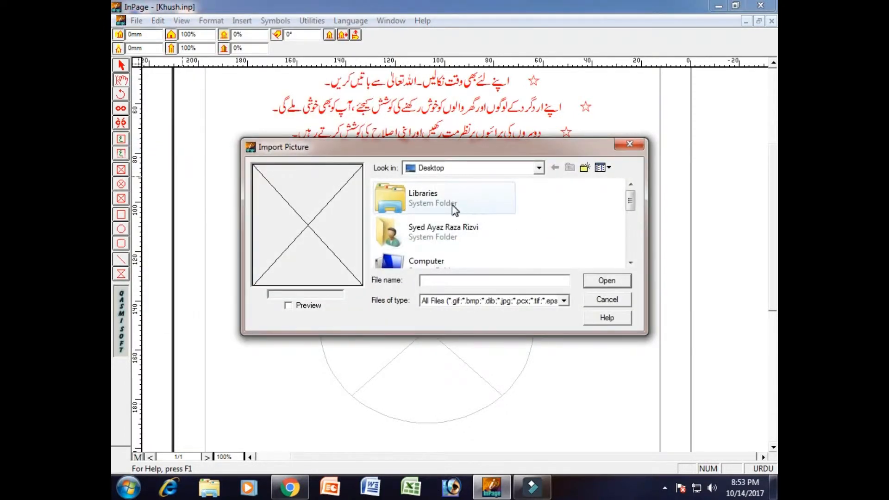
double_click(452, 206)
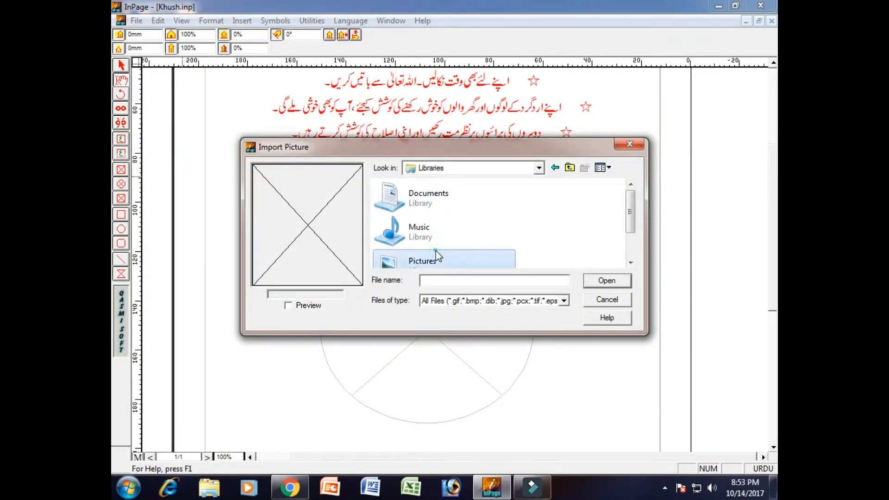
double_click(435, 251)
double_click(474, 216)
left_click(429, 220)
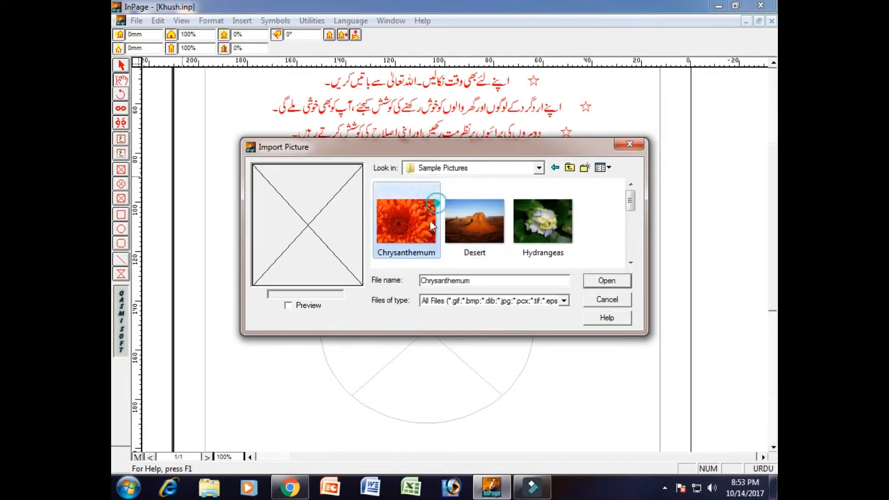
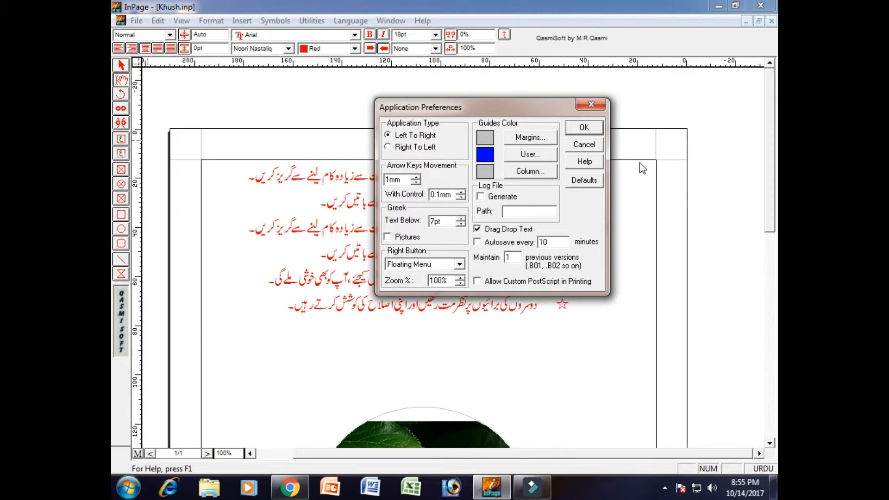
Set the application type to Right To Left in the application preferences.
left_click(585, 145)
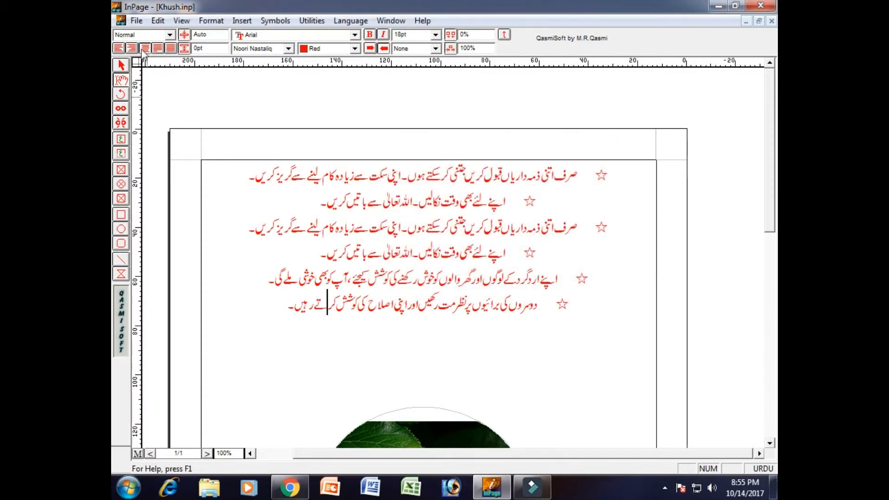
left_click(158, 21)
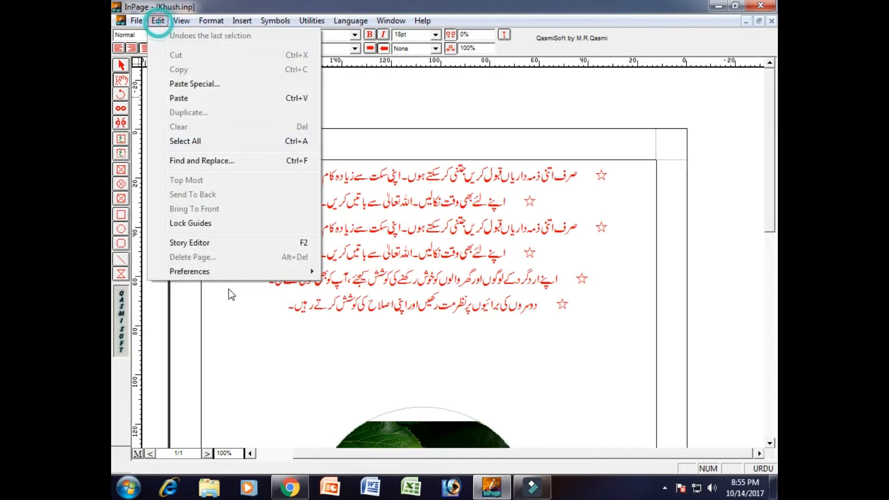
mouse_move(296, 271)
left_click(342, 273)
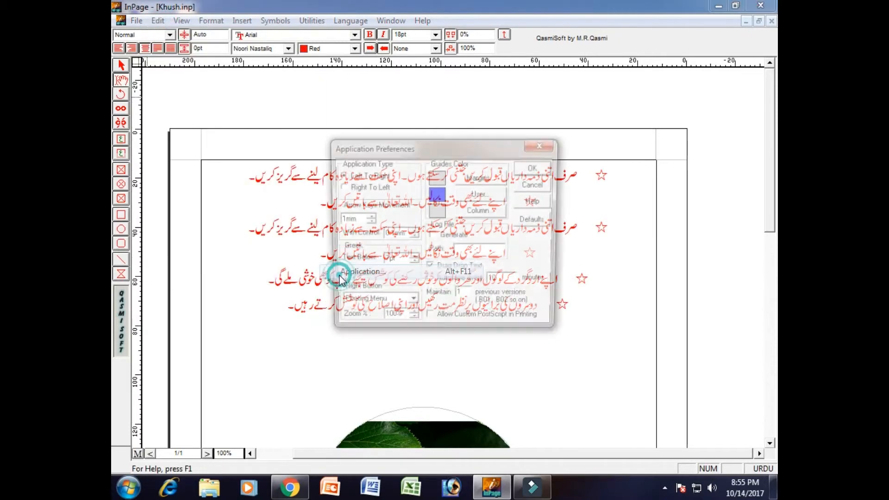
left_click(533, 168)
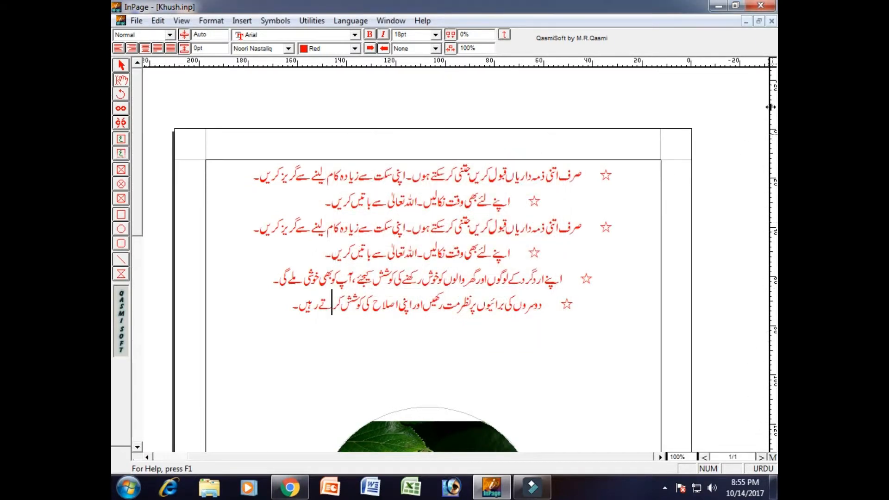
Examine the autosave option and its minutes interval in the application preferences.
left_click(157, 21)
mouse_move(215, 271)
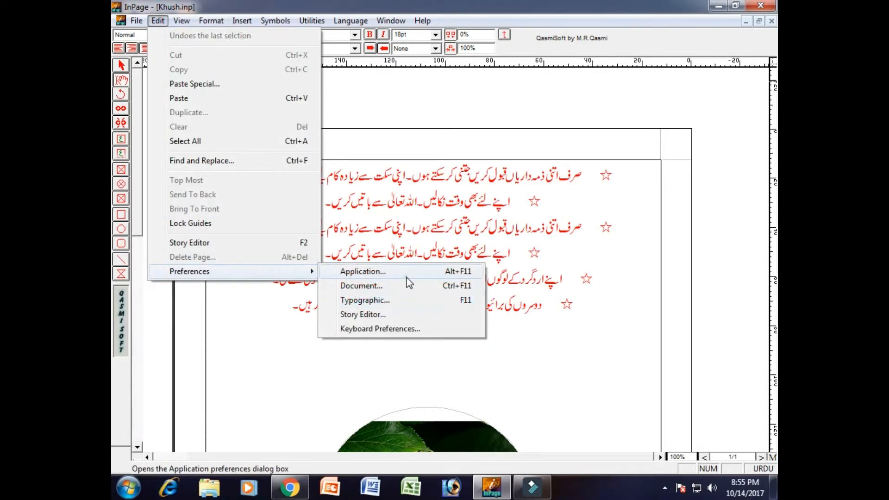
left_click(417, 272)
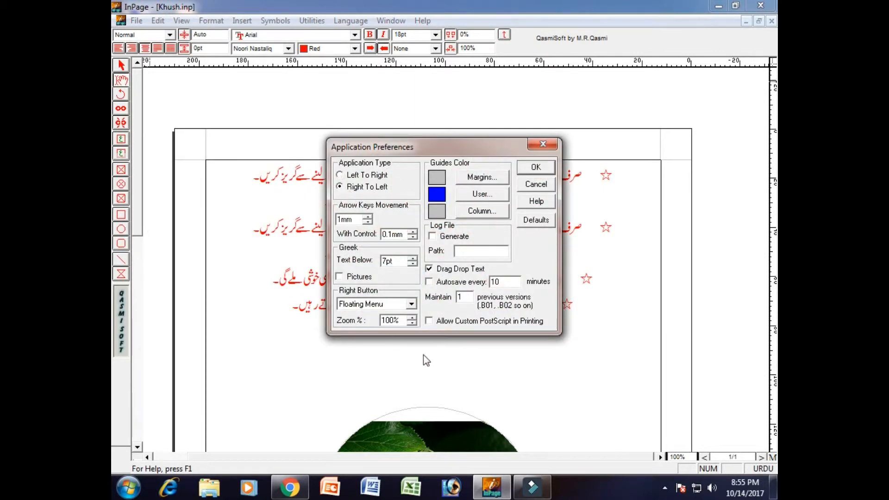
left_click(428, 282)
left_click(435, 282)
left_click(511, 284)
left_click(536, 167)
Examine the general measurement units offered in the document preferences and cancel without changing them.
left_click(159, 20)
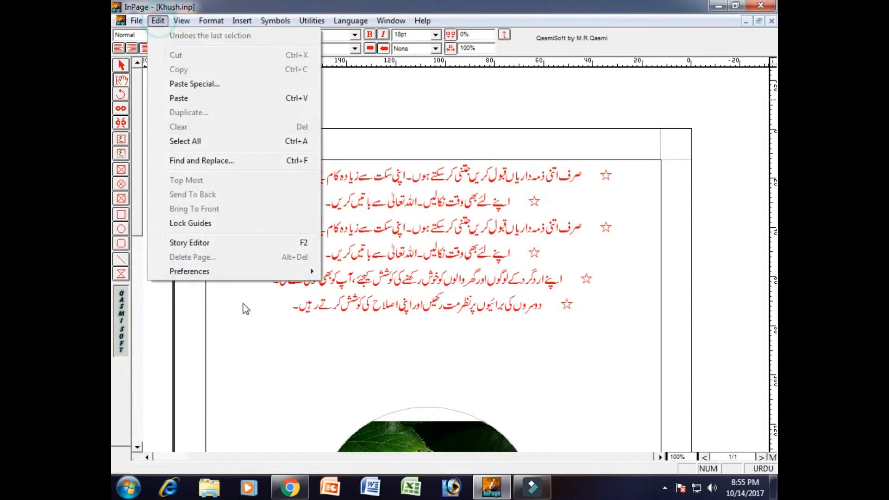
mouse_move(264, 271)
left_click(421, 290)
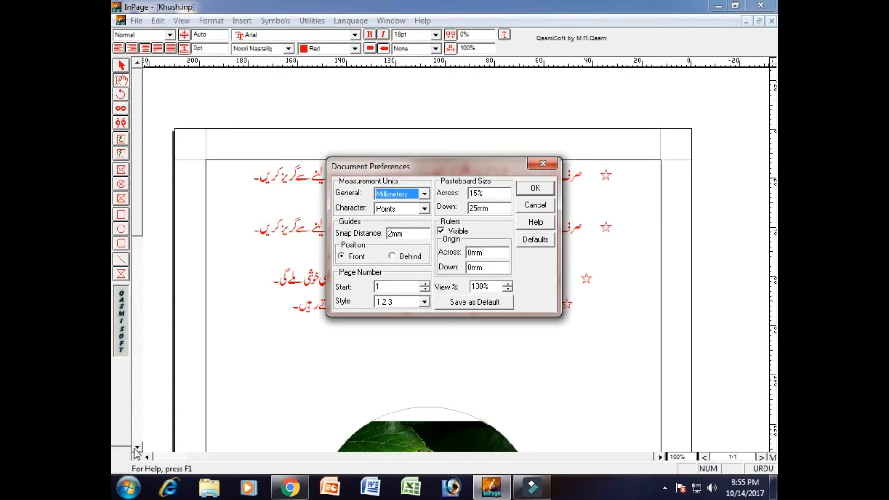
left_click(398, 195)
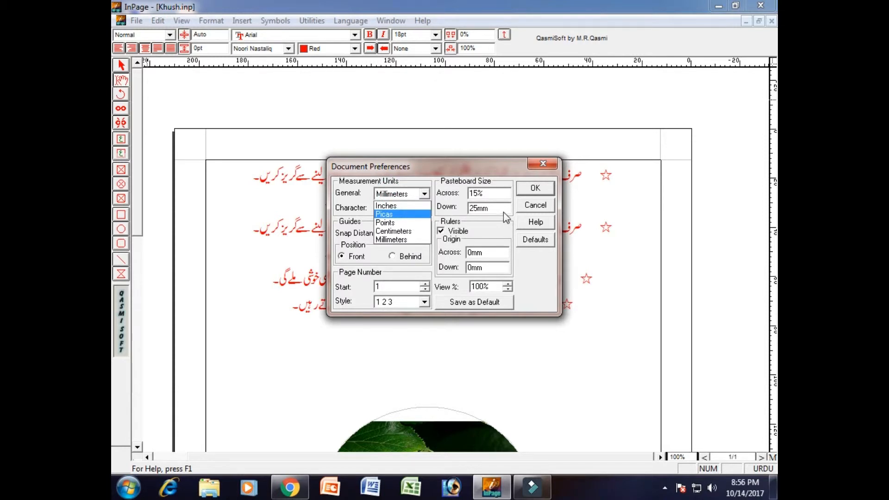
left_click(529, 206)
left_click(552, 209)
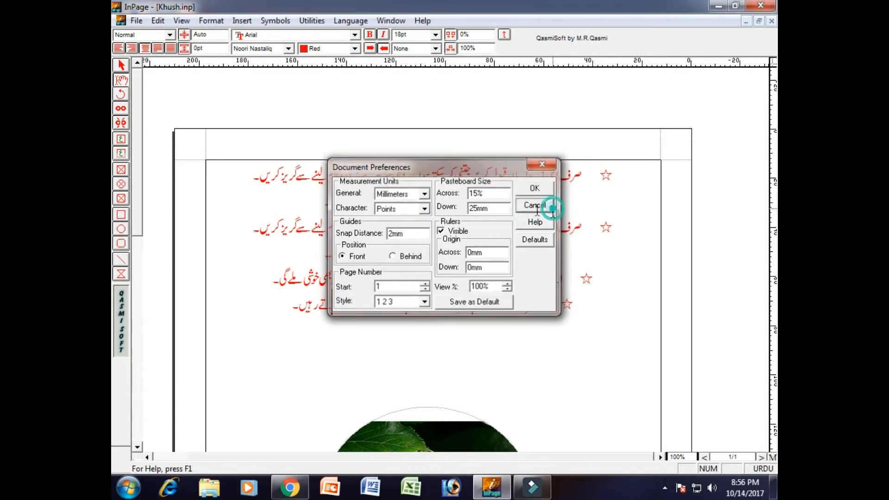
Examine the Nastaliq spacing, boxed style and underline options in the typographic preferences and cancel without changing them.
left_click(158, 21)
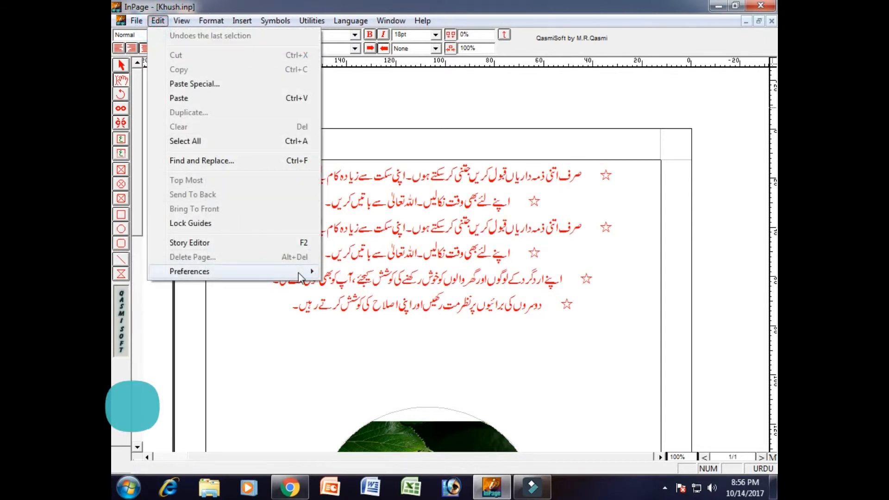
mouse_move(300, 277)
left_click(456, 300)
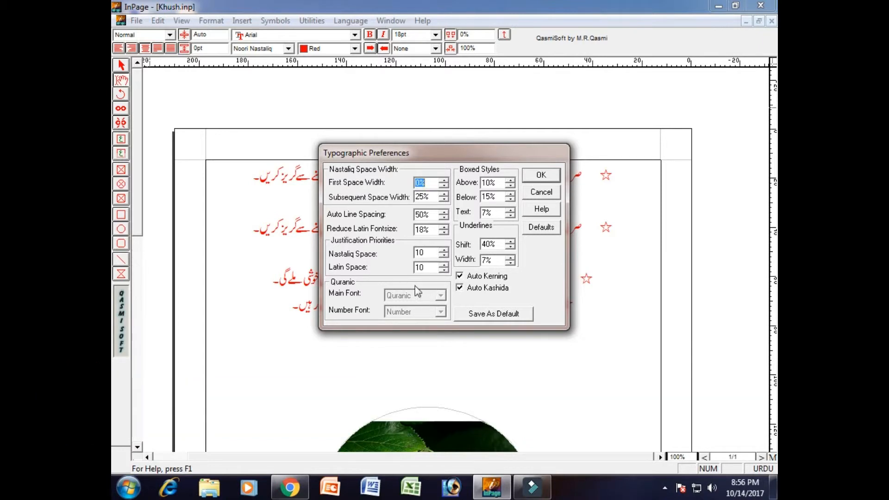
left_click(541, 192)
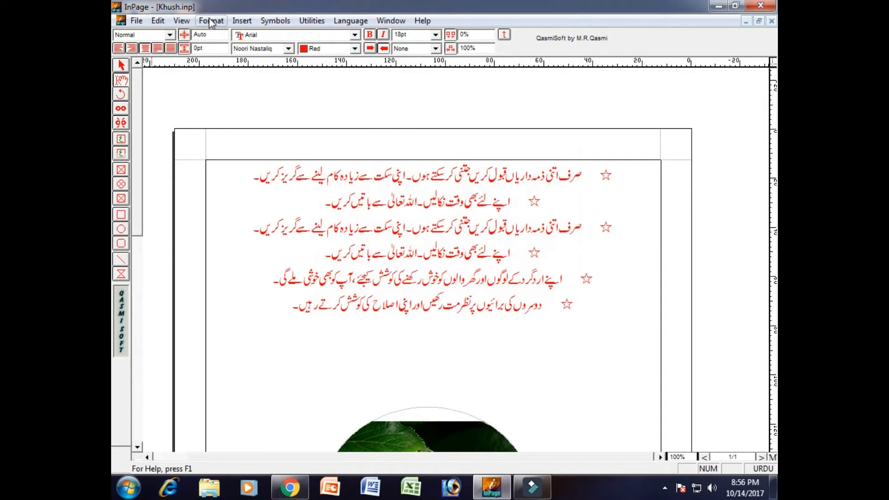
left_click(210, 22)
left_click(250, 20)
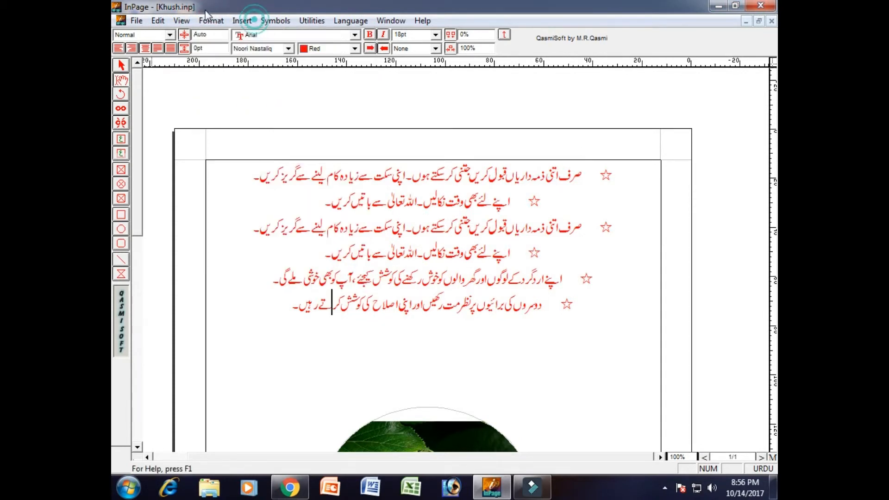
Switch the document's Urdu text from the page layout to the Story Editor.
left_click(158, 20)
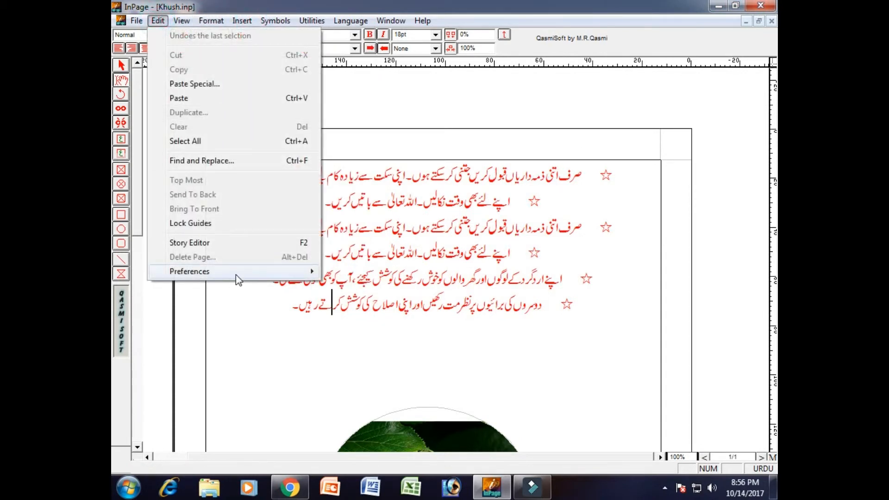
mouse_move(236, 274)
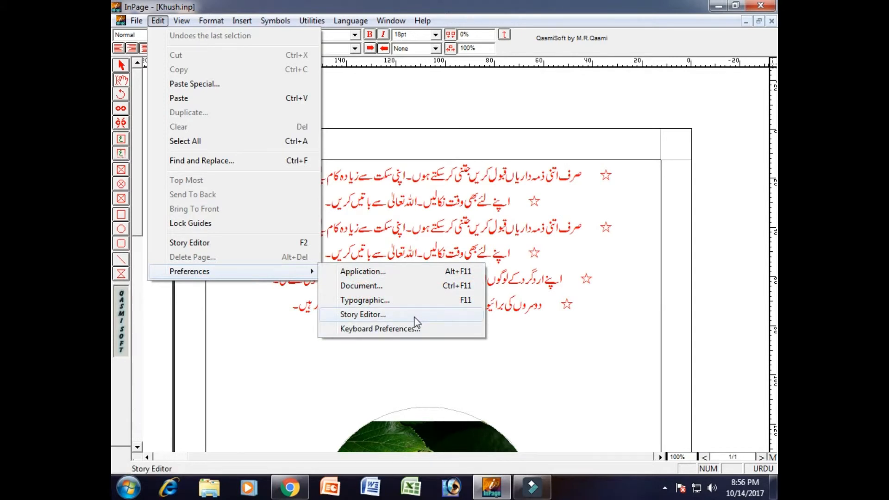
left_click(250, 239)
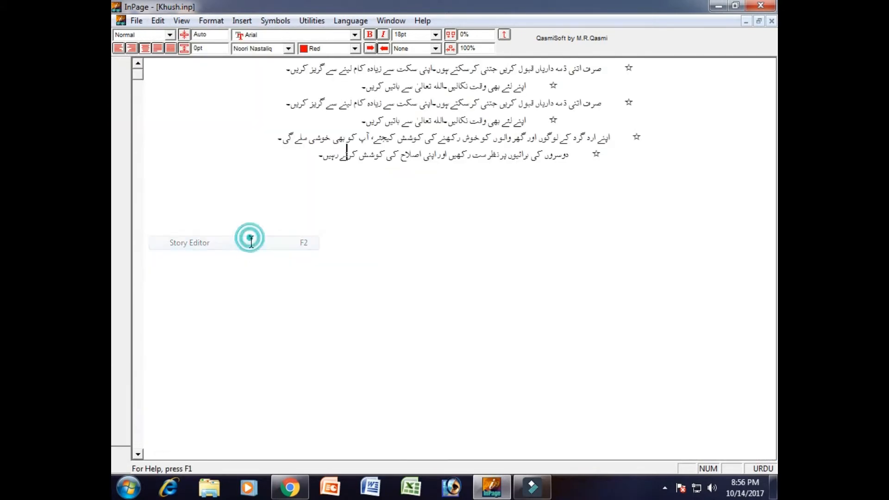
Set the Story Editor's font size to 72pt in its preferences and apply the change.
left_click(158, 21)
mouse_move(280, 274)
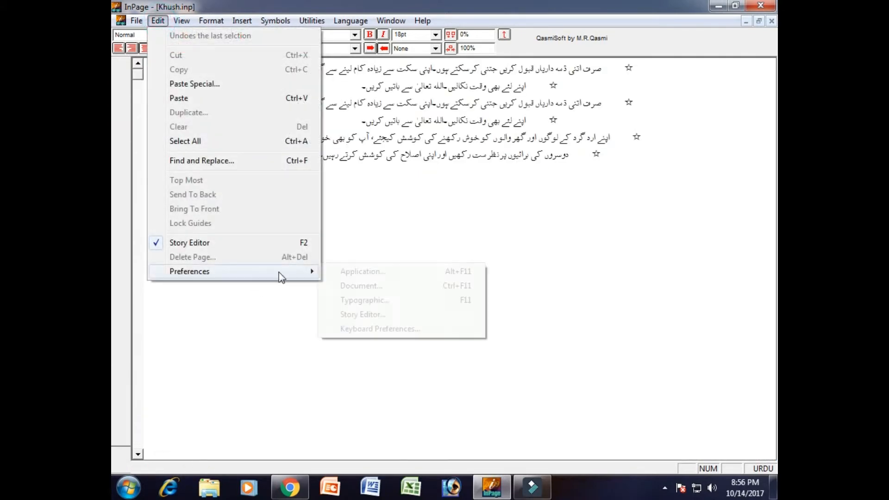
left_click(415, 315)
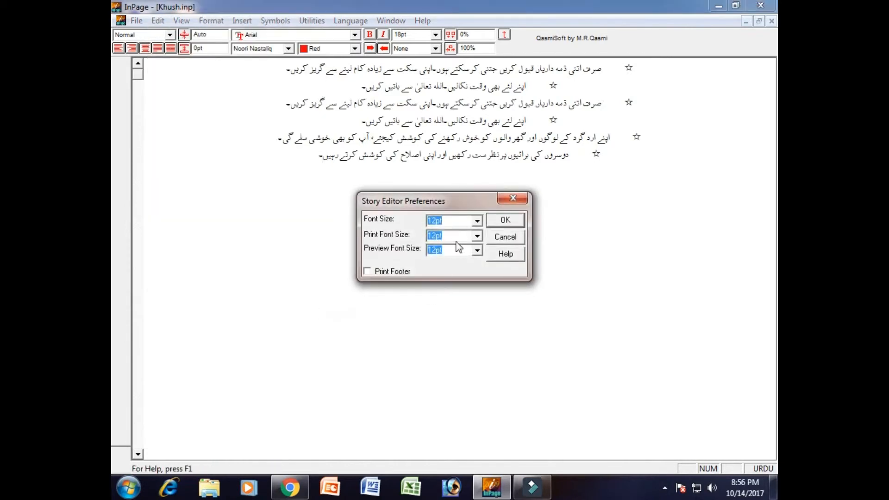
left_click(477, 220)
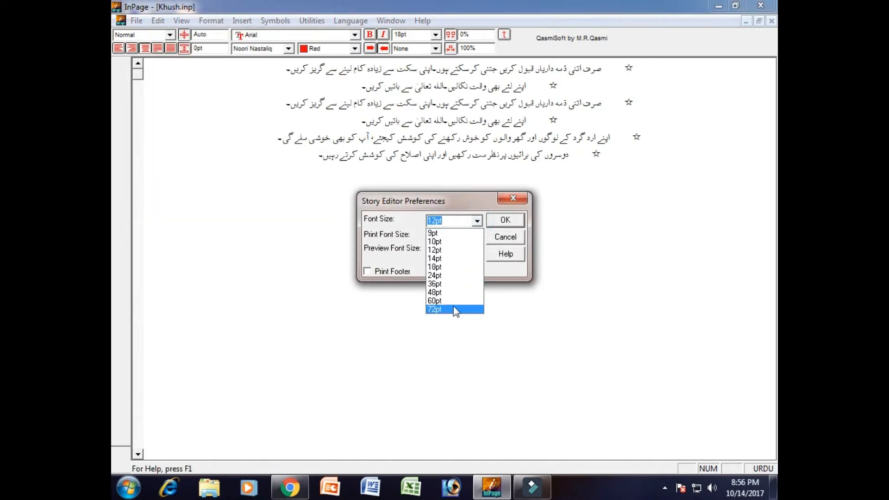
left_click(455, 309)
left_click(505, 220)
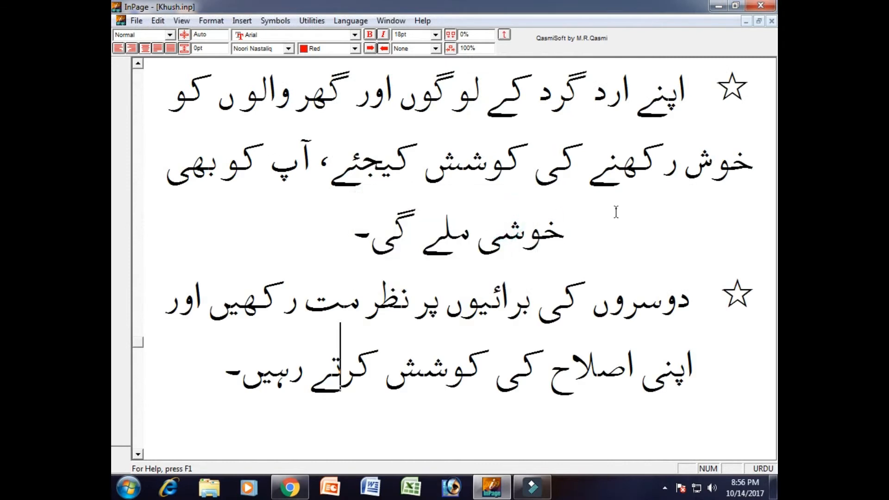
Turn off the Story Editor to return to the page layout.
left_click(158, 20)
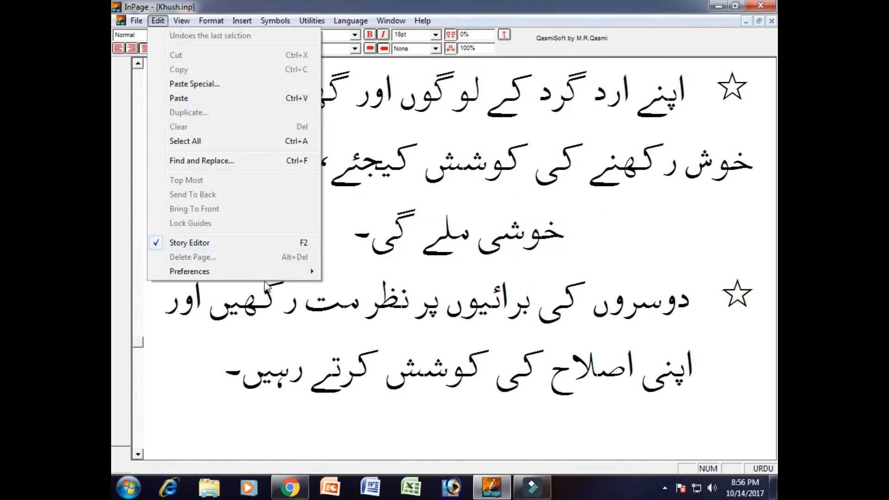
mouse_move(277, 278)
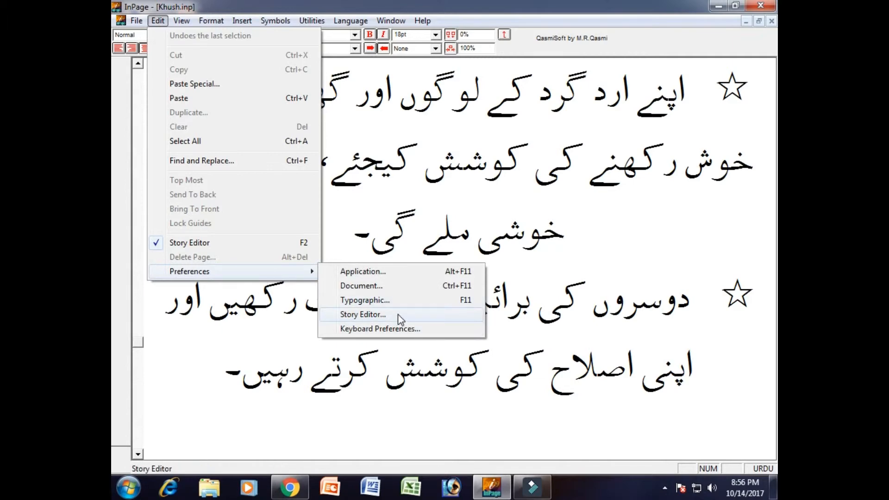
left_click(242, 245)
Examine the keyboard layouts offered in the keyboard preferences, keep Phonetic selected, and view its key map.
left_click(158, 20)
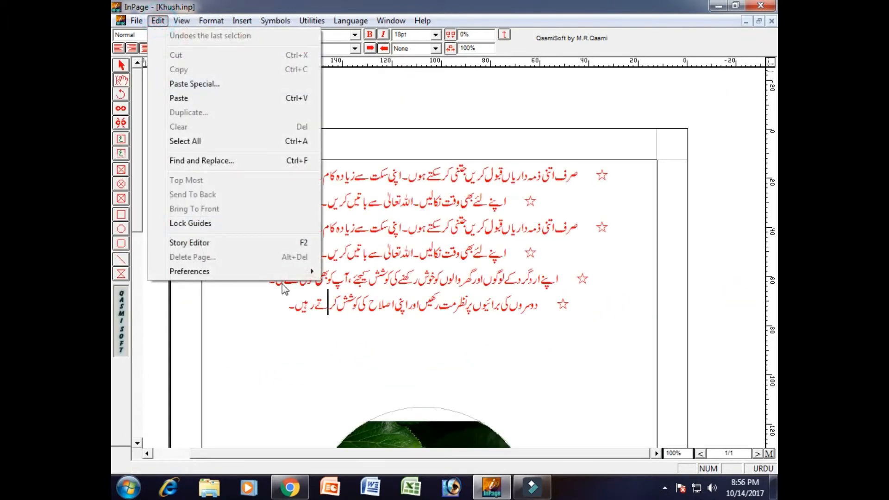
mouse_move(313, 273)
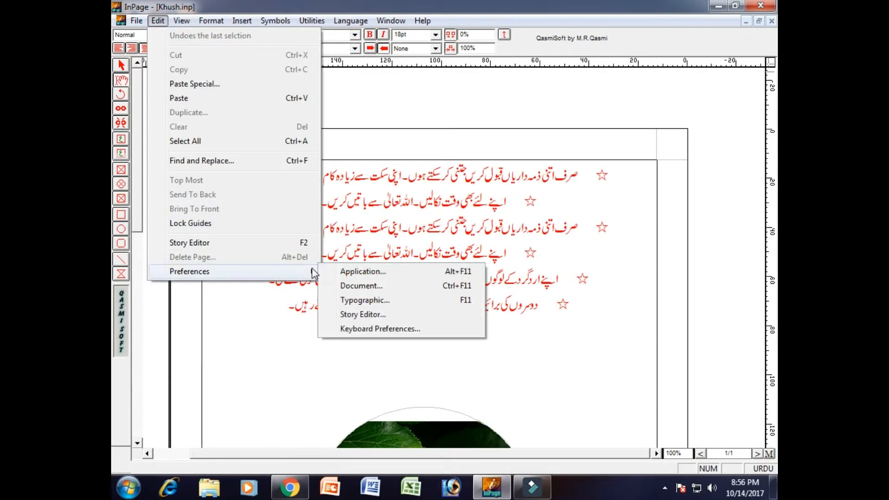
left_click(376, 330)
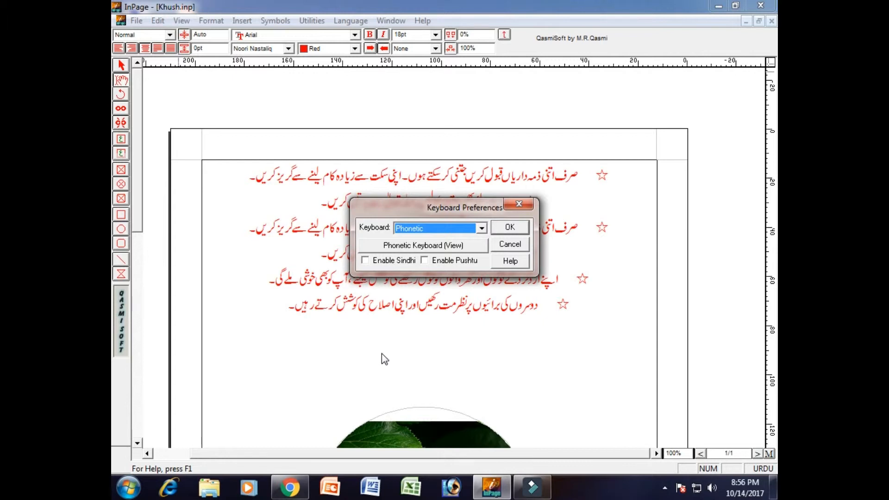
left_click(430, 228)
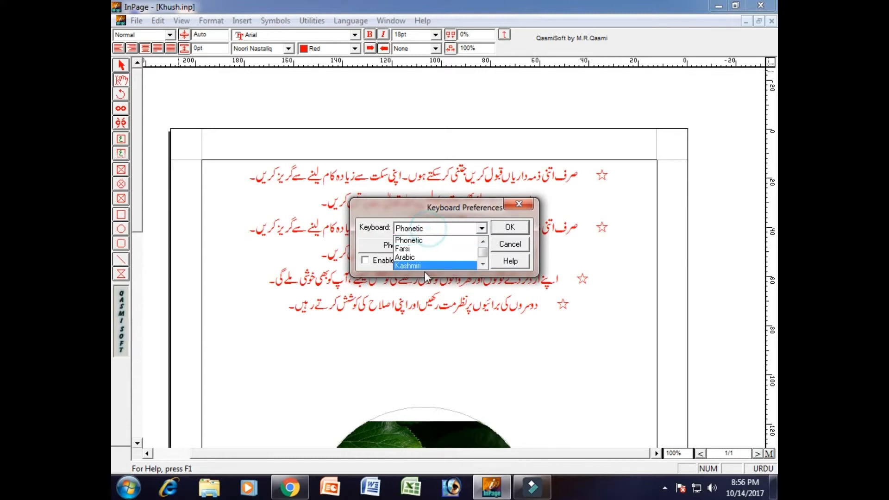
left_click(427, 240)
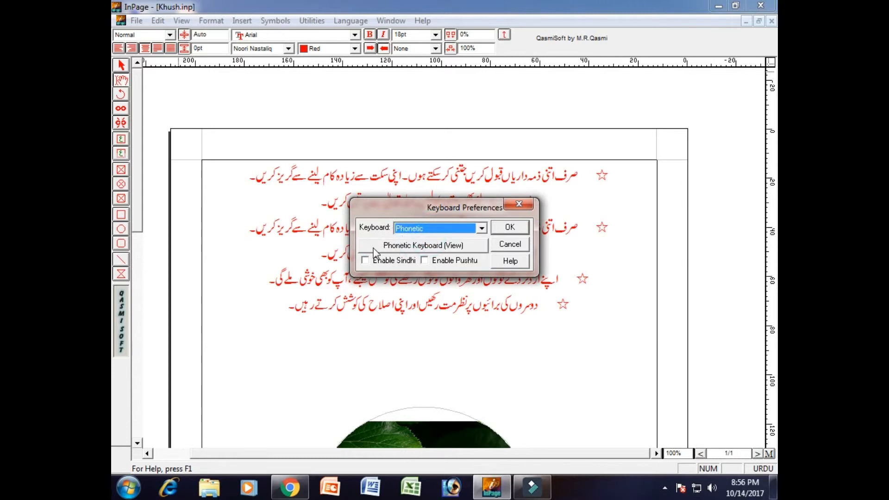
left_click(442, 247)
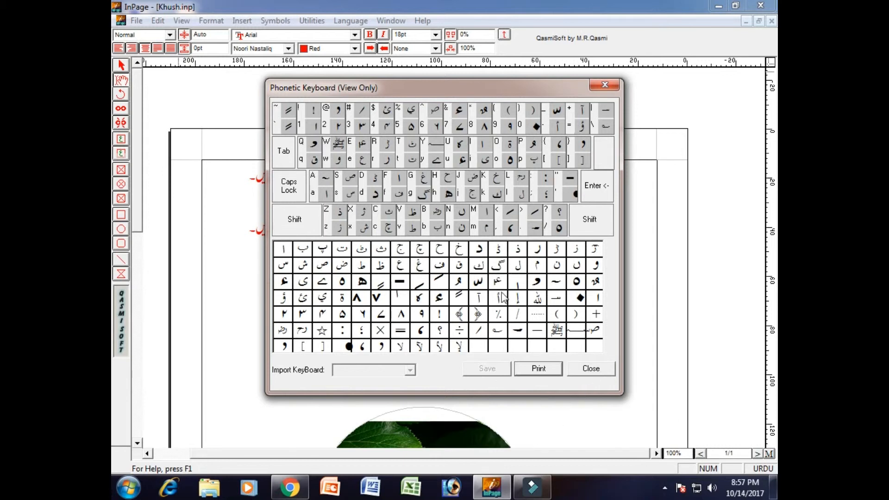
left_click(591, 369)
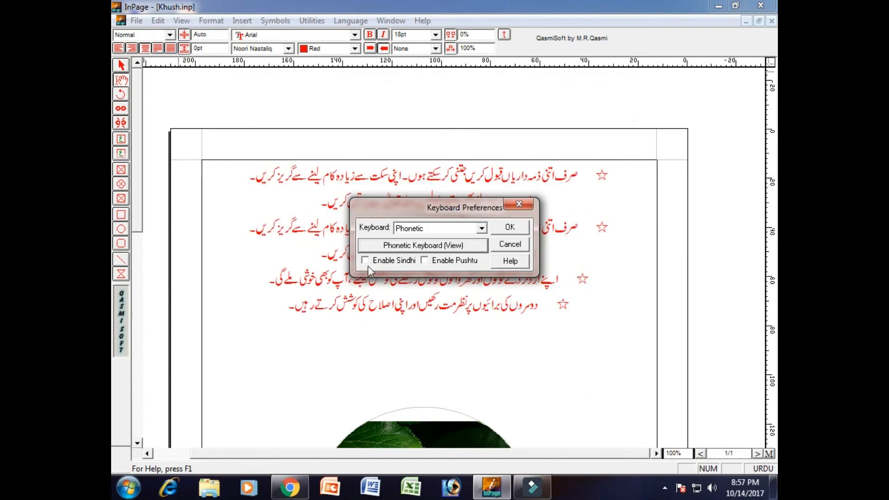
Try the Enable Sindhi and Enable Pushtu options in the keyboard preferences and cancel the dialog.
left_click(365, 261)
left_click(365, 261)
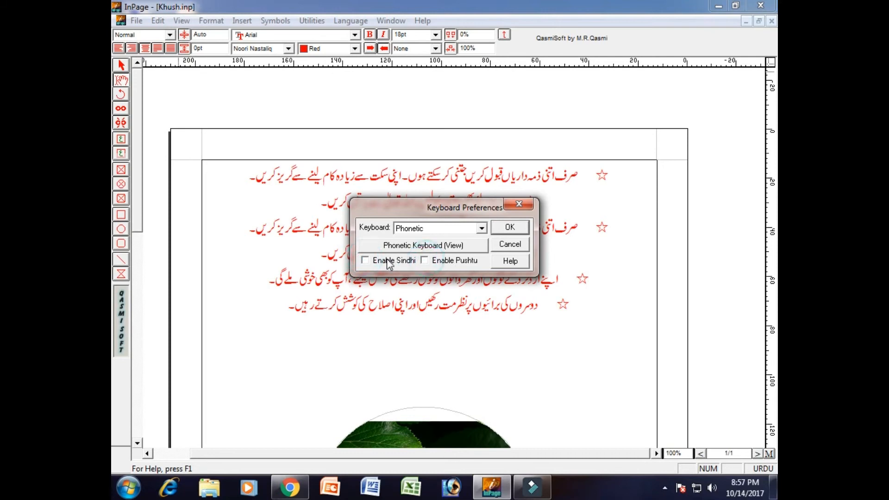
left_click(366, 261)
left_click(425, 260)
left_click(371, 262)
left_click(509, 244)
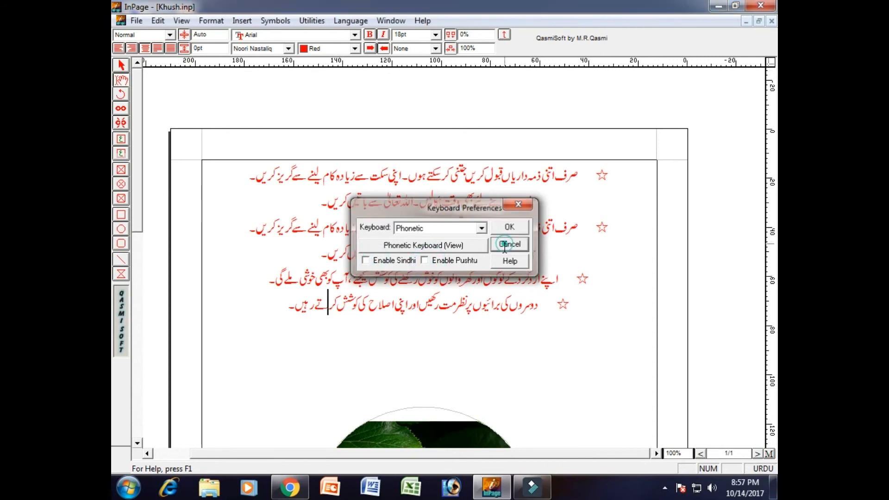
left_click(157, 20)
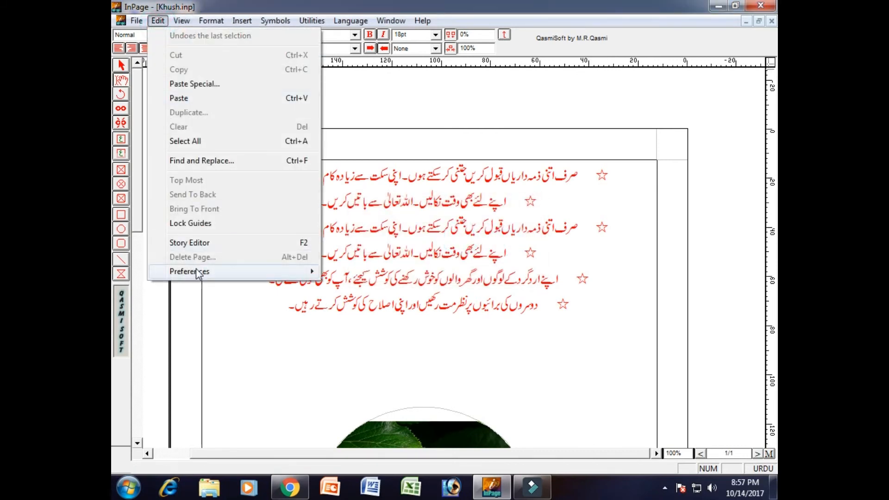
left_click(457, 203)
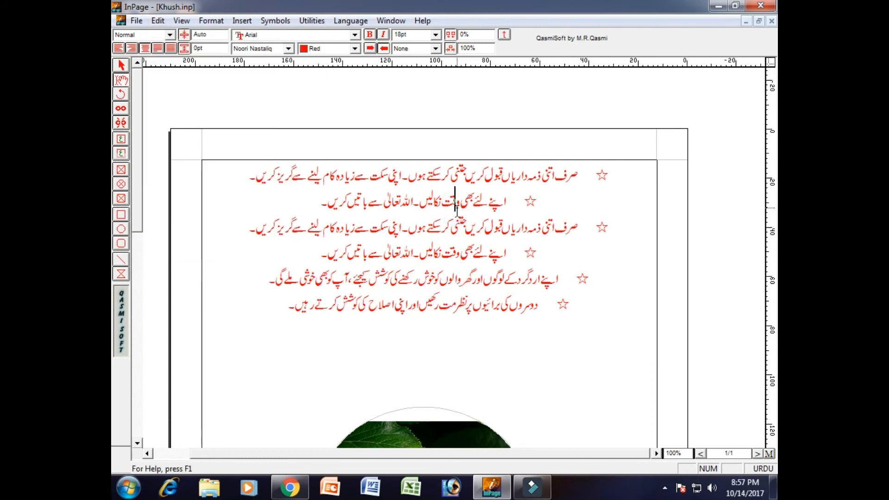